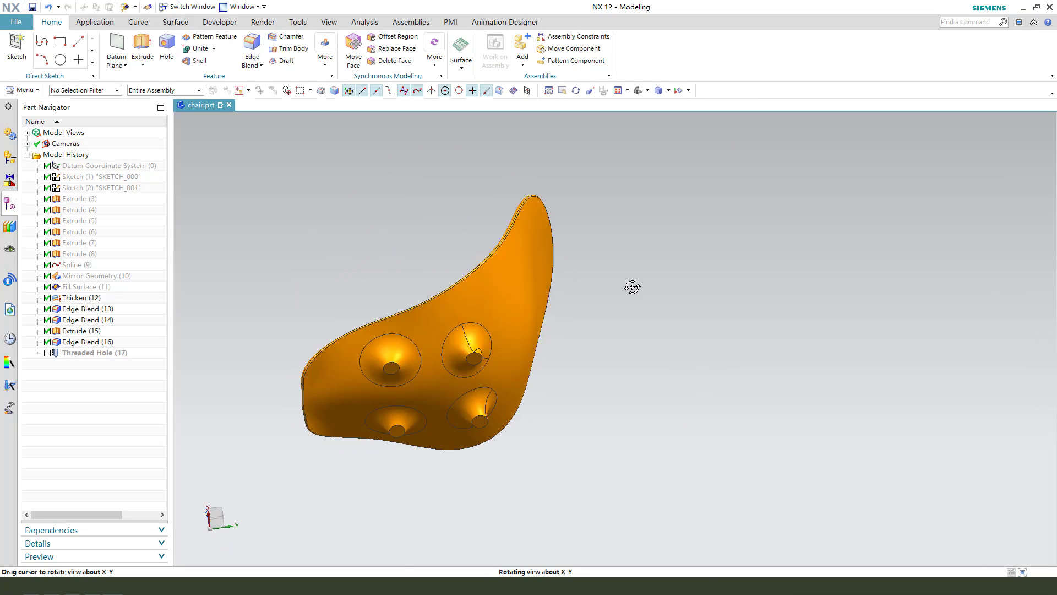
- Examine the finished chair shell from several angles and review its feature history
{"action": "mouse_move", "coordinate": [632, 287]}
{"action": "middle_mouse_down"}
{"action": "mouse_move", "coordinate": [614, 250]}
{"action": "mouse_move", "coordinate": [732, 380]}
{"action": "mouse_move", "coordinate": [639, 463]}
{"action": "mouse_move", "coordinate": [651, 312]}
{"action": "mouse_move", "coordinate": [609, 356]}
{"action": "mouse_move", "coordinate": [637, 365]}
{"action": "mouse_move", "coordinate": [594, 361]}
{"action": "mouse_move", "coordinate": [666, 378]}
{"action": "mouse_move", "coordinate": [666, 394]}
{"action": "mouse_move", "coordinate": [606, 366]}
{"action": "mouse_move", "coordinate": [639, 376]}
{"action": "middle_mouse_up"}
{"action": "mouse_move", "coordinate": [580, 7]}
{"action": "left_mouse_down"}
{"action": "mouse_move", "coordinate": [641, 7]}
{"action": "mouse_move", "coordinate": [641, 26]}
{"action": "left_mouse_up"}
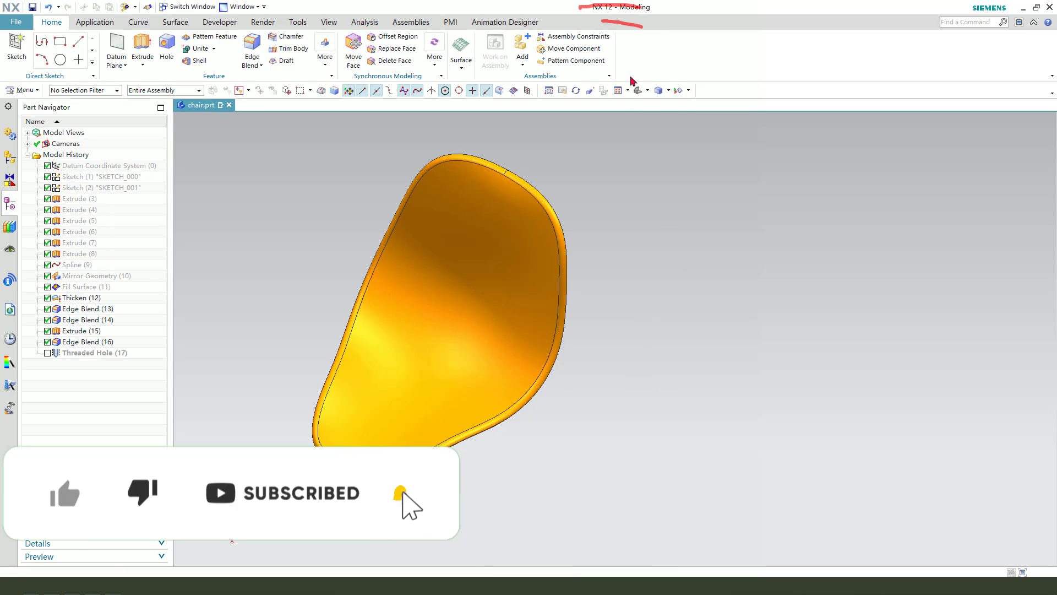
{"action": "mouse_move", "coordinate": [536, 346]}
{"action": "middle_mouse_down"}
{"action": "mouse_move", "coordinate": [517, 349]}
{"action": "mouse_move", "coordinate": [530, 355]}
{"action": "middle_mouse_up"}
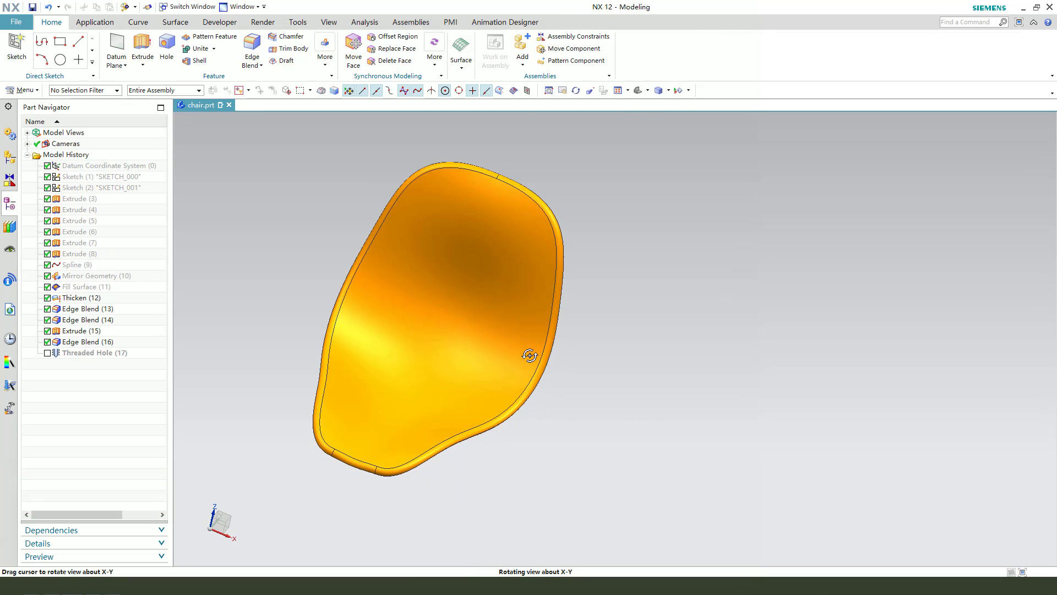
{"action": "mouse_move", "coordinate": [464, 352]}
{"action": "middle_mouse_down"}
{"action": "mouse_move", "coordinate": [457, 342]}
{"action": "mouse_move", "coordinate": [463, 349]}
{"action": "middle_mouse_up"}
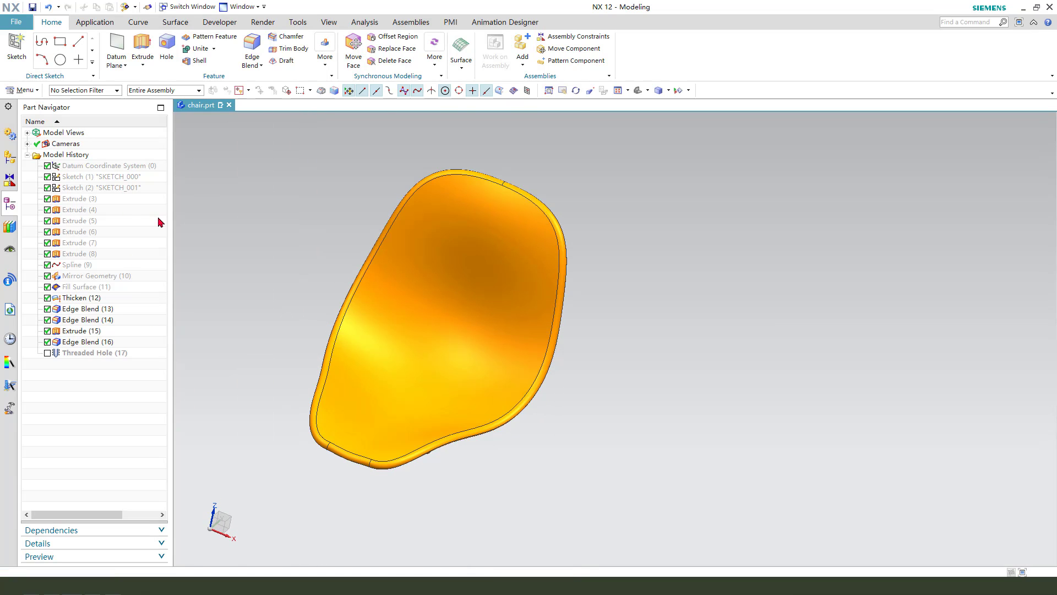
{"action": "mouse_move", "coordinate": [143, 170]}
{"action": "left_mouse_down"}
{"action": "mouse_move", "coordinate": [102, 410]}
{"action": "mouse_move", "coordinate": [92, 170]}
{"action": "left_mouse_up"}
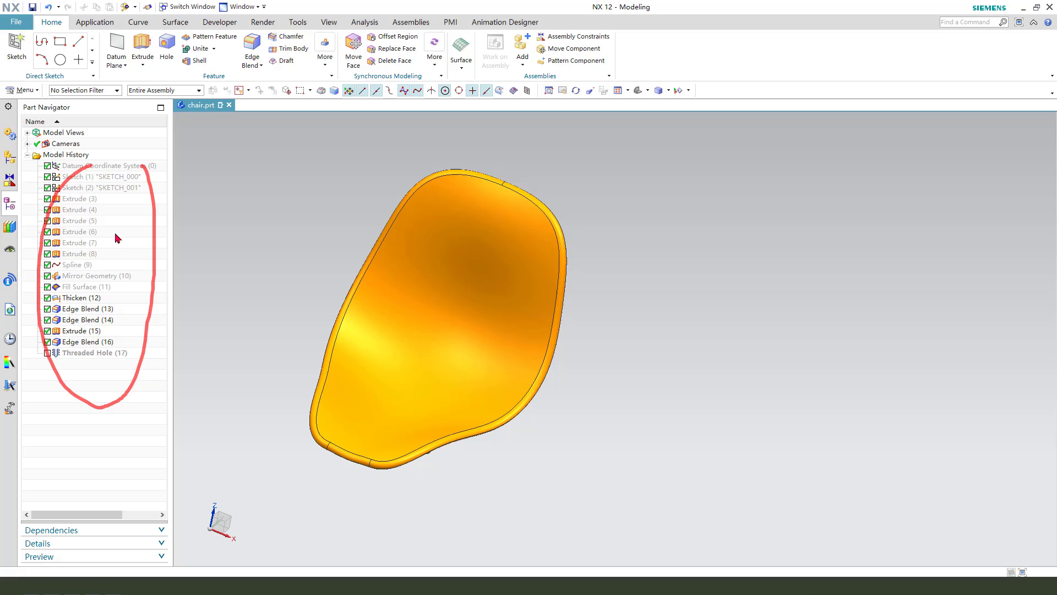
{"action": "key", "text": "Escape"}
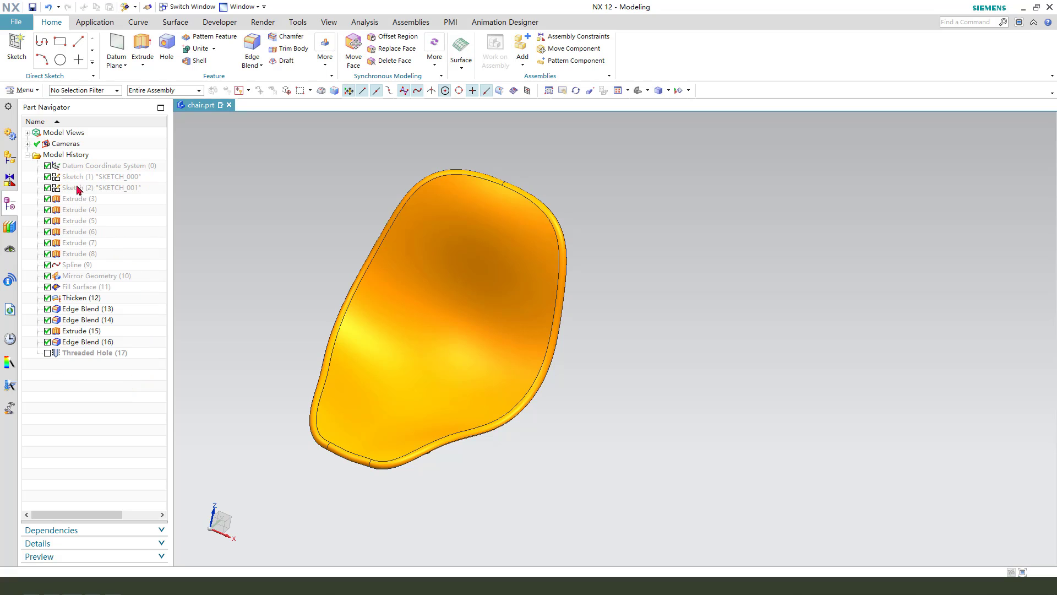
- Suppress all features from SKETCH_000 through Edge Blend (16)
{"action": "left_click", "coordinate": [85, 352]}
{"action": "left_click", "coordinate": [78, 177], "text": "shift"}
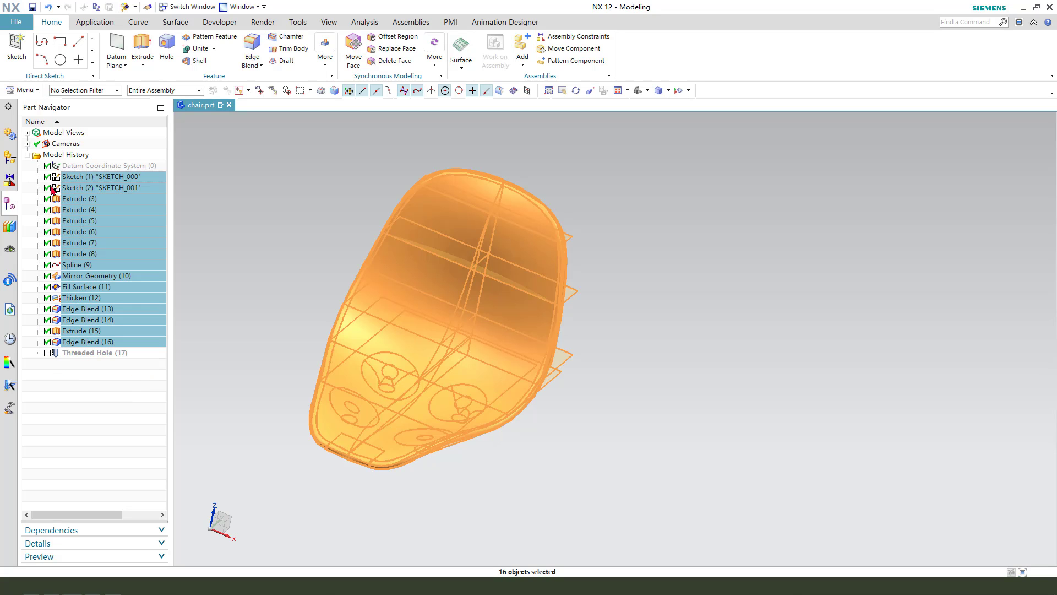
{"action": "left_click", "coordinate": [49, 188]}
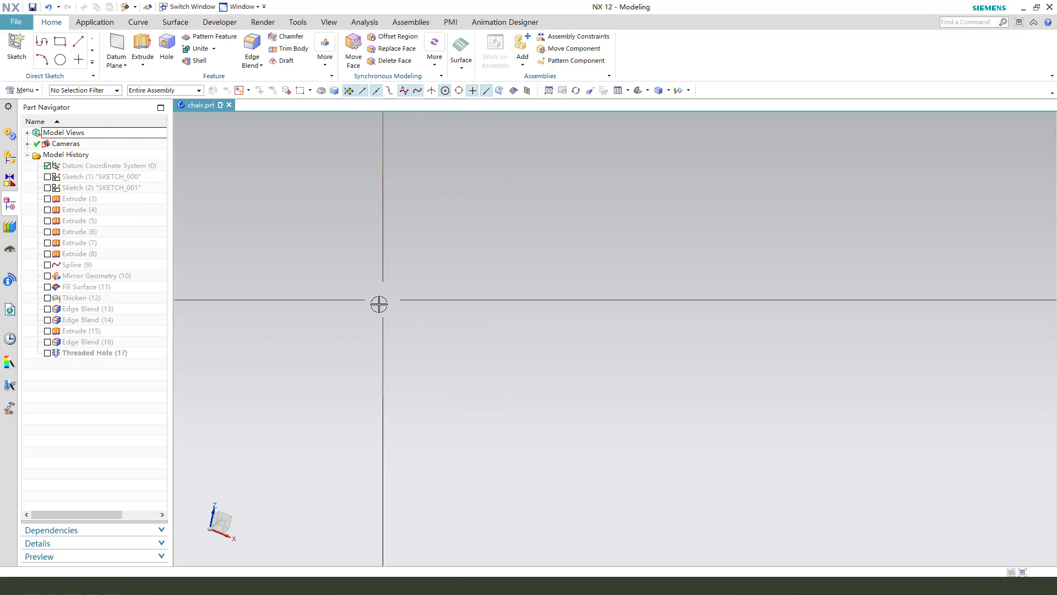
- Unsuppress SKETCH_000, open the sketch for editing and open its profile spline's definition
{"action": "double_click", "coordinate": [75, 177]}
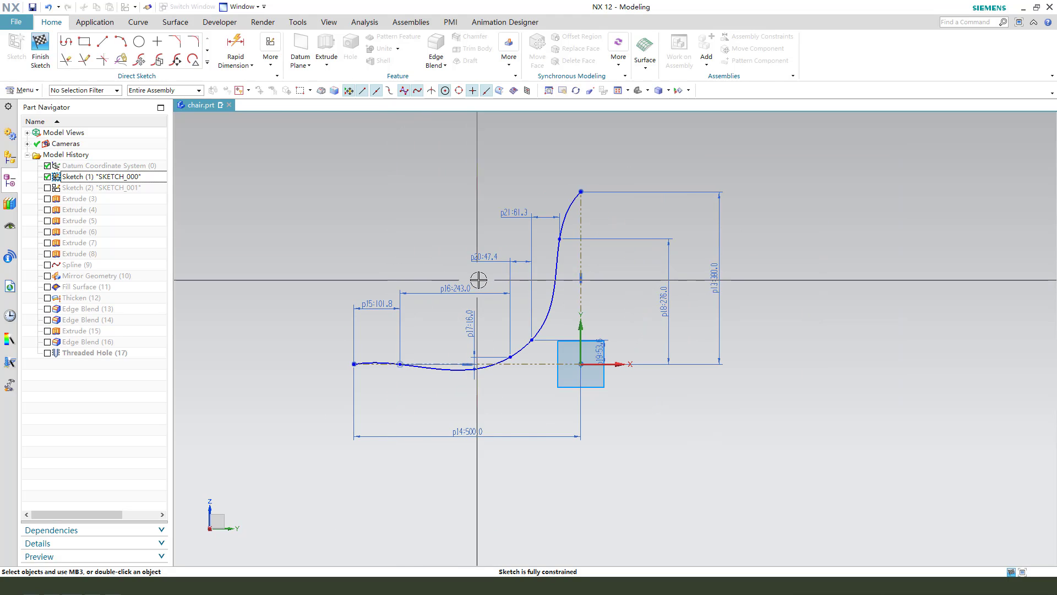
{"action": "scroll", "coordinate": [593, 324], "scroll_direction": "up", "scroll_amount": 1}
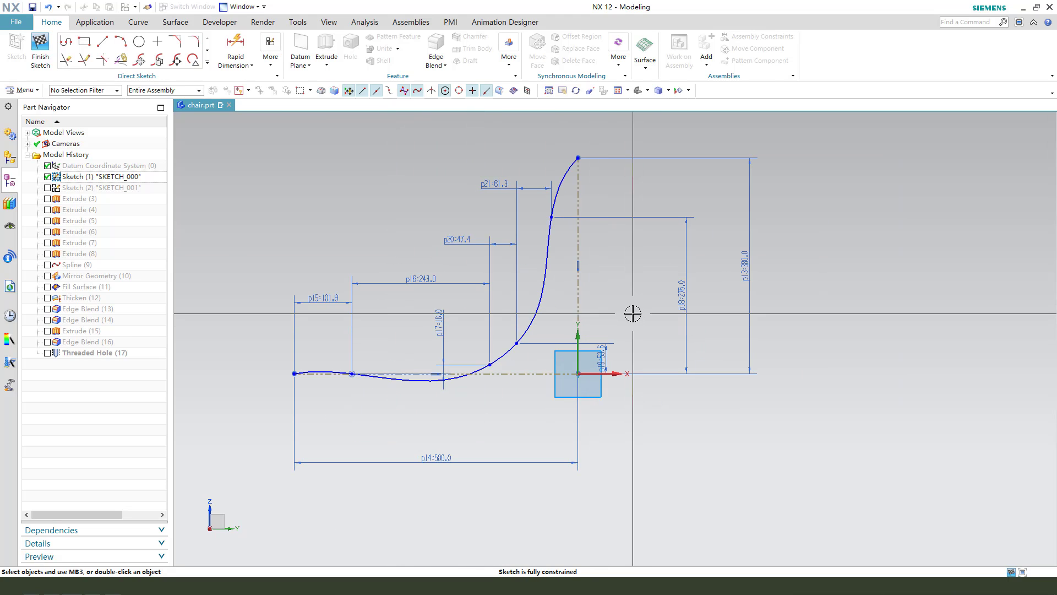
{"action": "double_click", "coordinate": [569, 172]}
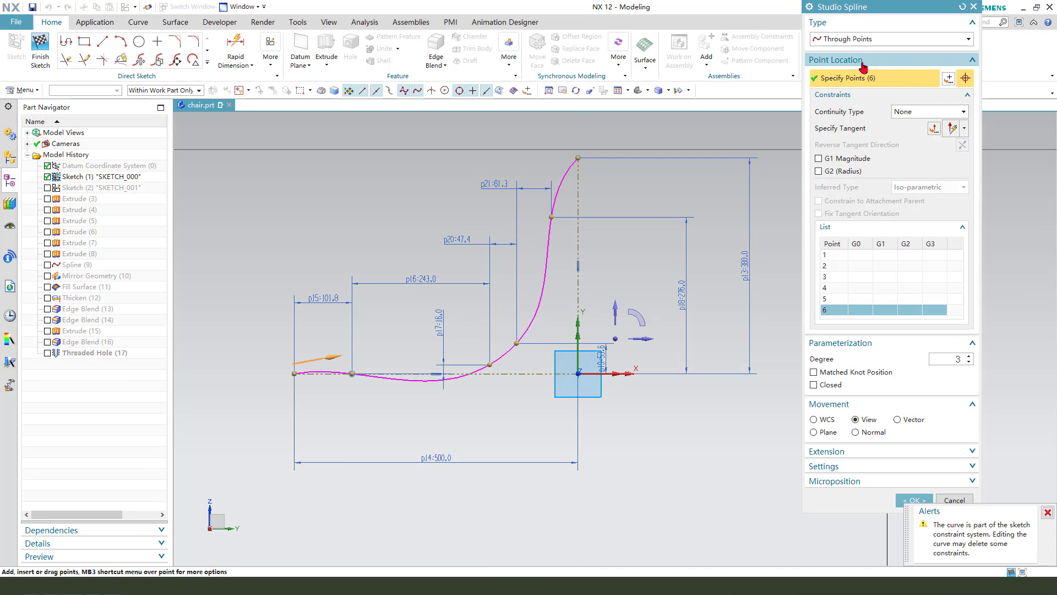
- Examine the spline's type options and defining points, keep Through Points, close the definition and finish the sketch
{"action": "mouse_move", "coordinate": [870, 21]}
{"action": "left_mouse_down"}
{"action": "mouse_move", "coordinate": [804, 27]}
{"action": "mouse_move", "coordinate": [904, 38]}
{"action": "left_mouse_up"}
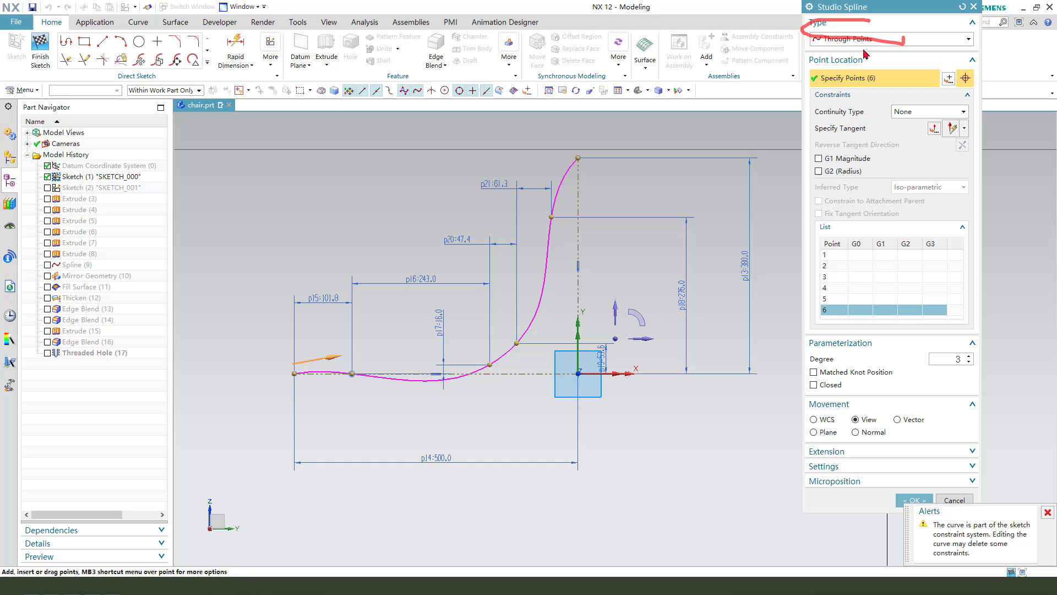
{"action": "left_click", "coordinate": [923, 40]}
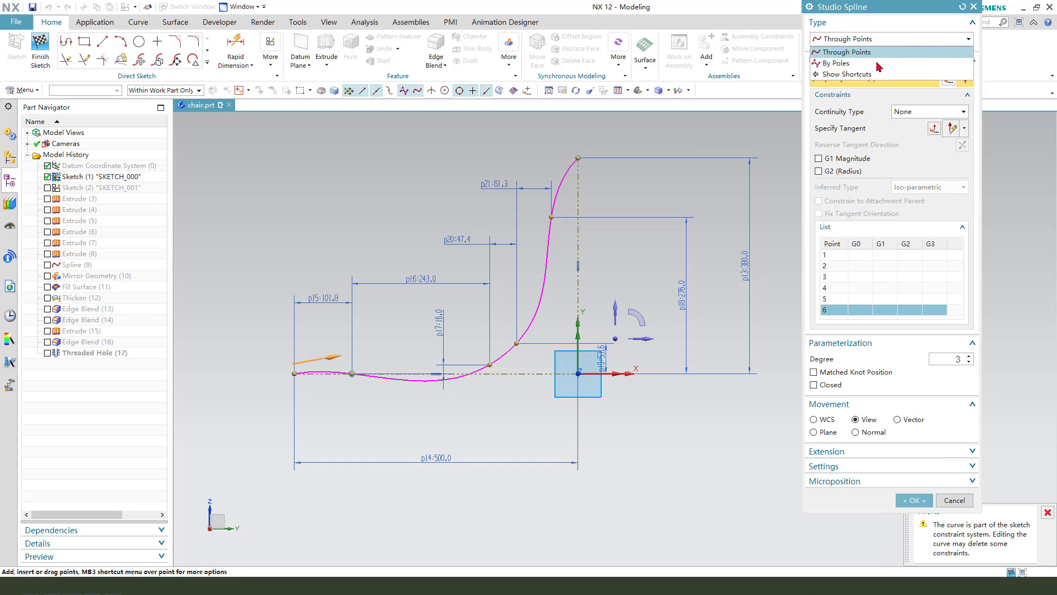
{"action": "left_click", "coordinate": [901, 43]}
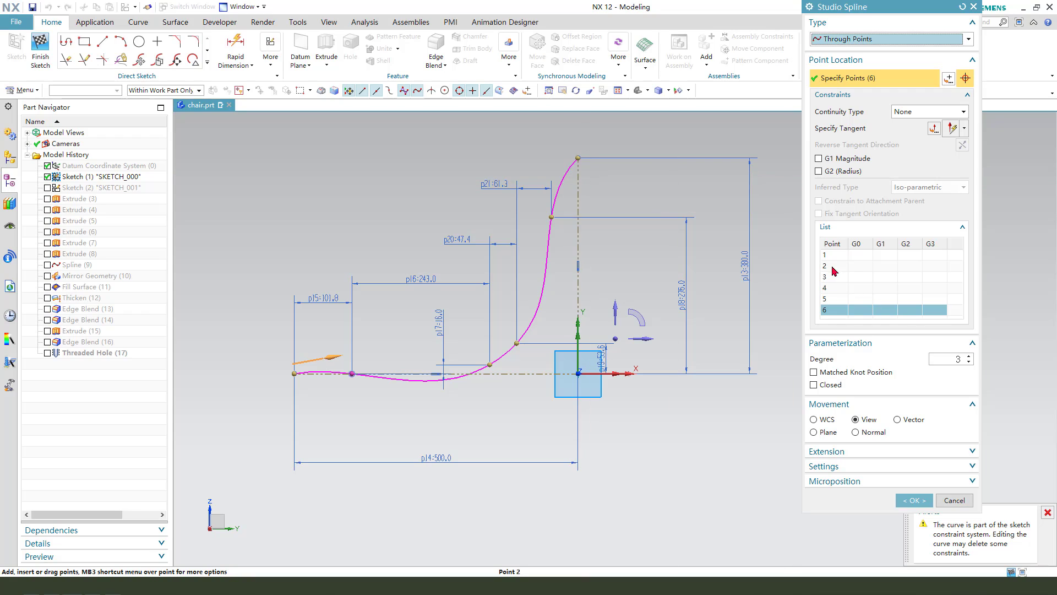
{"action": "left_click", "coordinate": [837, 299]}
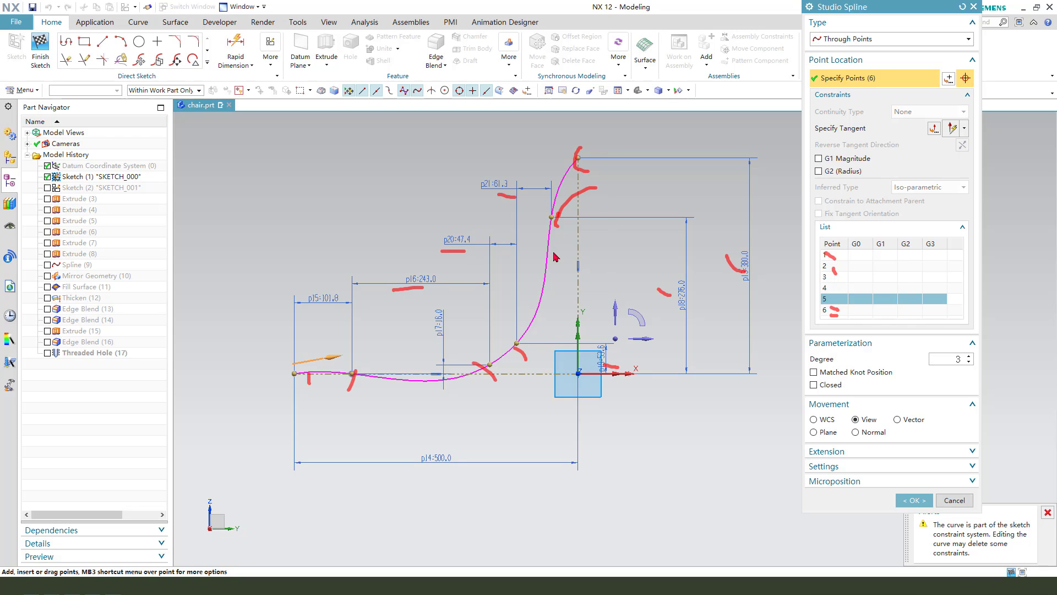
{"action": "left_click_drag", "start_coordinate": [555, 227], "coordinate": [524, 365]}
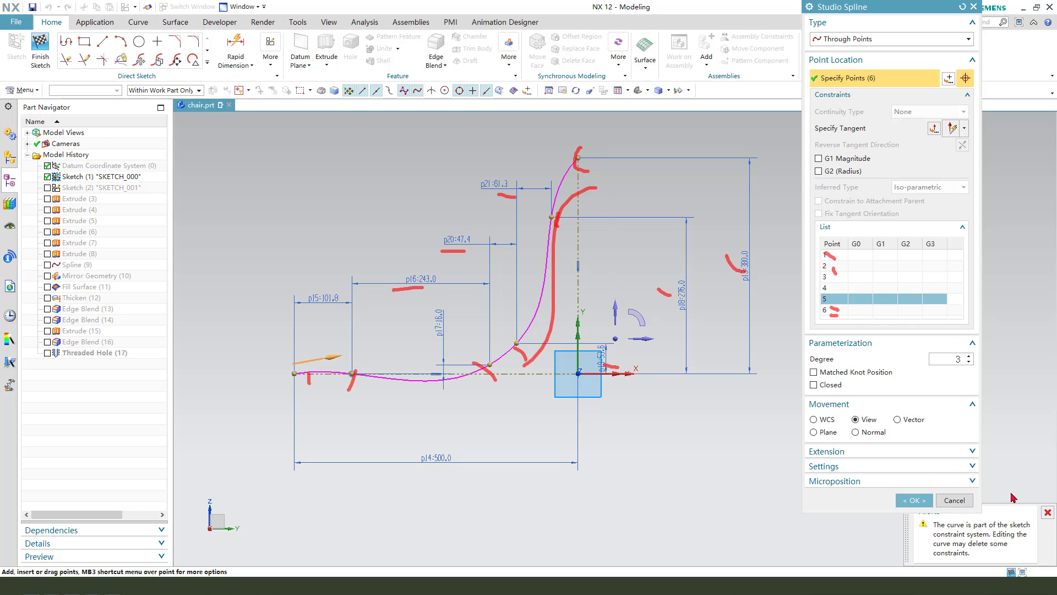
{"action": "key", "text": "Escape"}
{"action": "left_click", "coordinate": [1047, 512]}
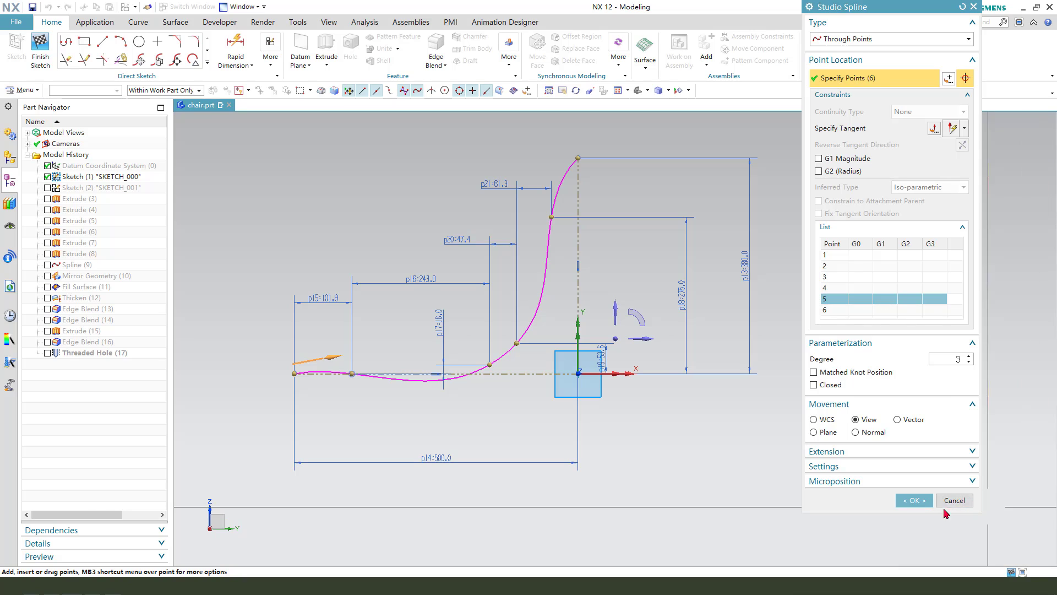
{"action": "left_click", "coordinate": [923, 501]}
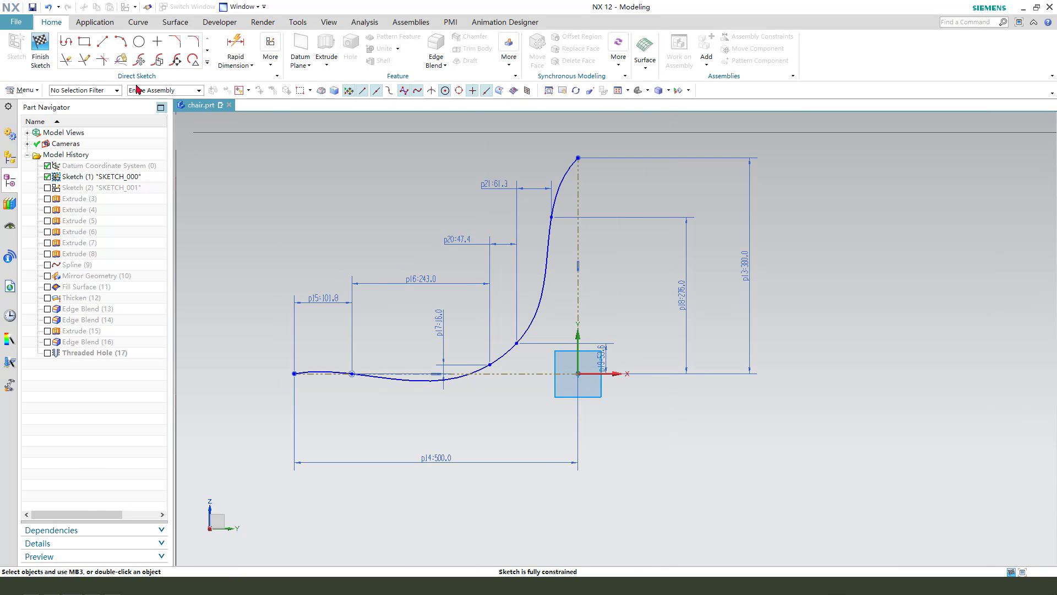
{"action": "left_click", "coordinate": [43, 65]}
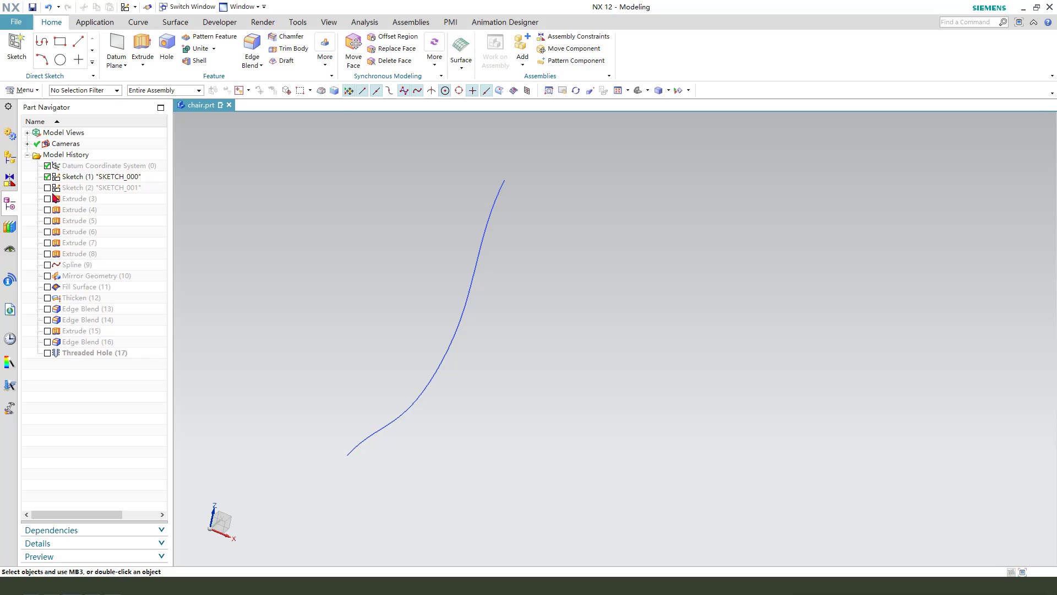
- Unsuppress SKETCH_001 and open it to examine its spline, horizontal lines and dimensions
{"action": "double_click", "coordinate": [77, 188]}
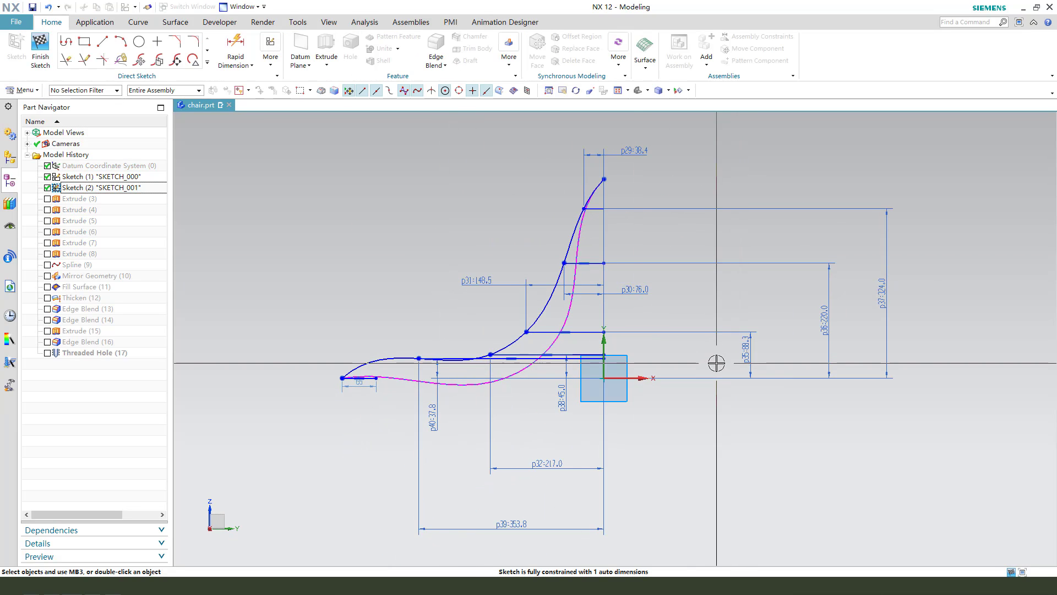
{"action": "scroll", "coordinate": [711, 360], "scroll_direction": "up", "scroll_amount": 1}
{"action": "scroll", "coordinate": [584, 307], "scroll_direction": "down", "scroll_amount": 2}
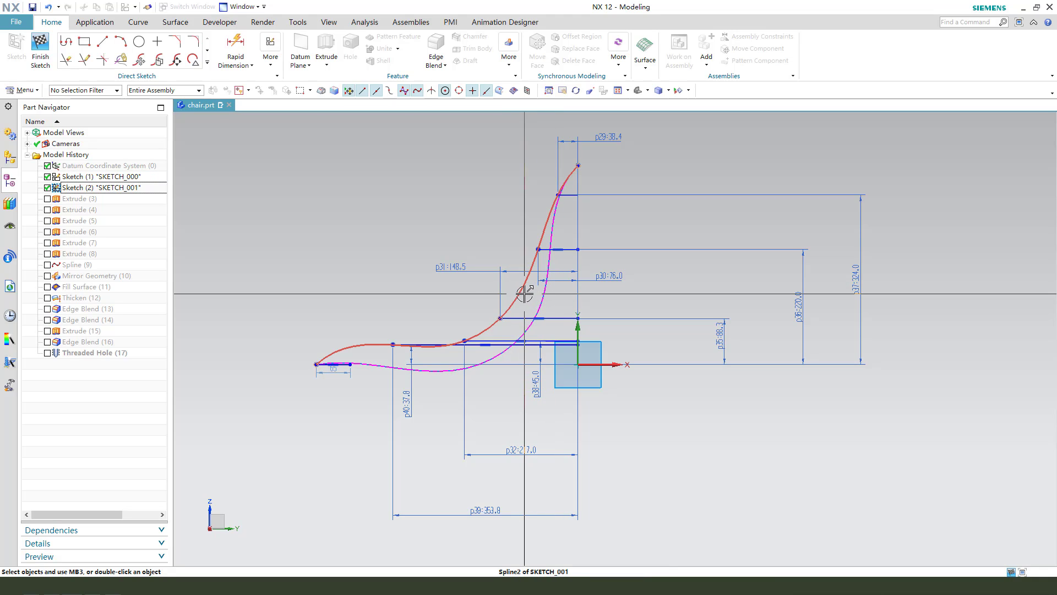
{"action": "mouse_move", "coordinate": [486, 253]}
{"action": "middle_mouse_down"}
{"action": "mouse_move", "coordinate": [504, 260]}
{"action": "mouse_move", "coordinate": [490, 247]}
{"action": "middle_mouse_up"}
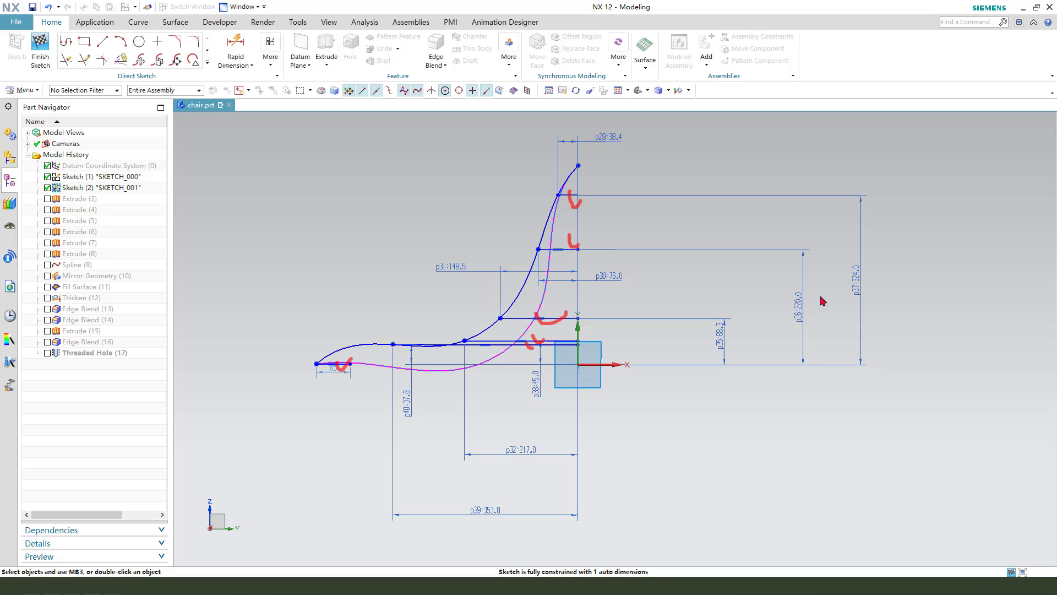
{"action": "key", "text": "Escape"}
{"action": "scroll", "coordinate": [613, 137], "scroll_direction": "up", "scroll_amount": 1}
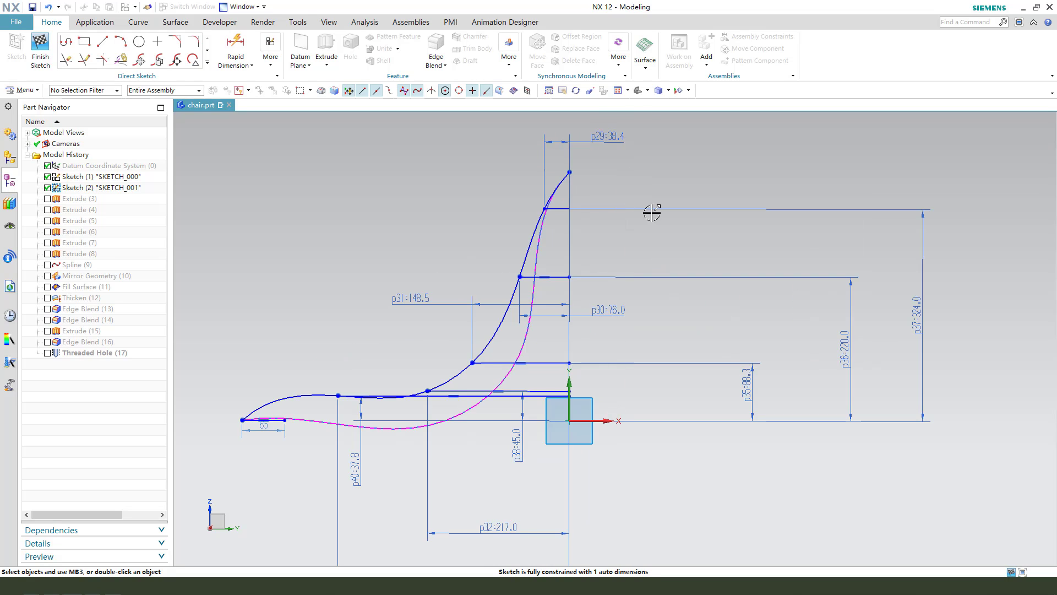
{"action": "scroll", "coordinate": [657, 214], "scroll_direction": "down", "scroll_amount": 1}
- Rearrange the dimensions of SKETCH_001 closer to the chair profile and finish the sketch
{"action": "left_click_drag", "start_coordinate": [528, 467], "coordinate": [527, 431]}
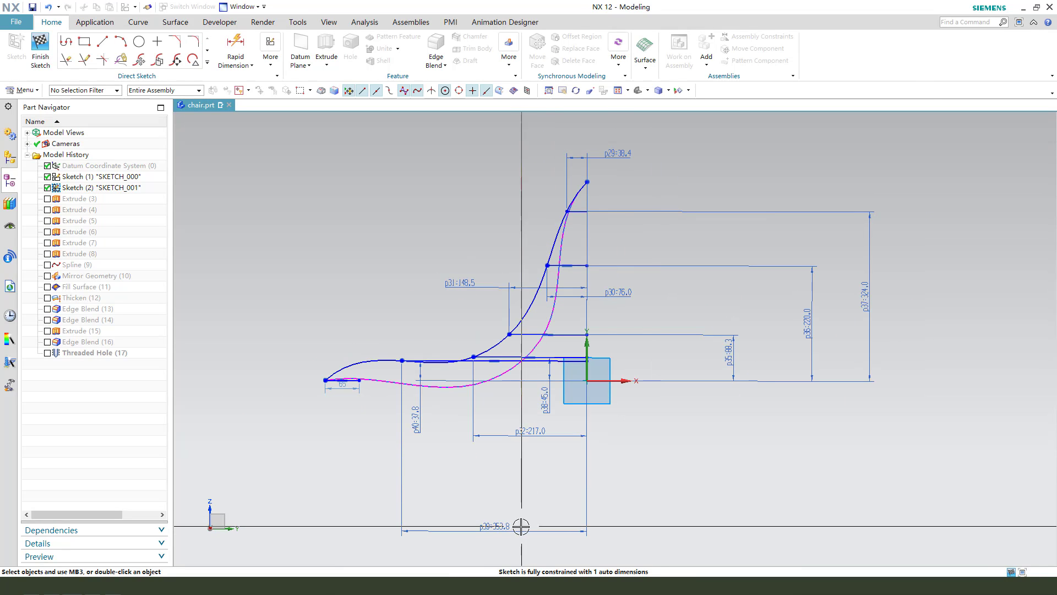
{"action": "left_click_drag", "start_coordinate": [495, 526], "coordinate": [495, 469]}
{"action": "scroll", "coordinate": [667, 291], "scroll_direction": "up", "scroll_amount": 1}
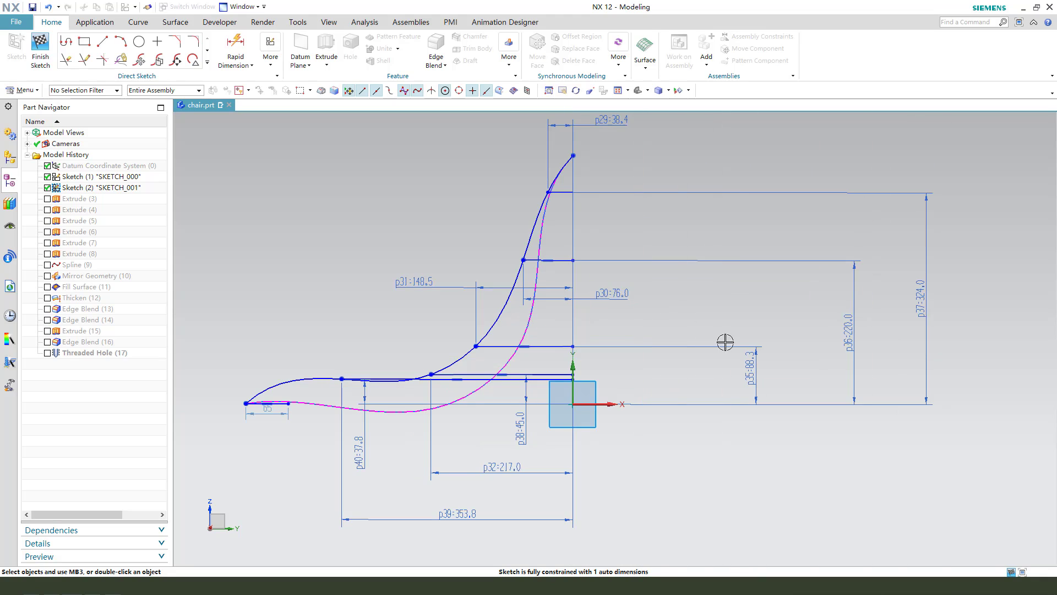
{"action": "left_click_drag", "start_coordinate": [834, 343], "coordinate": [715, 330]}
{"action": "left_click_drag", "start_coordinate": [921, 300], "coordinate": [783, 313]}
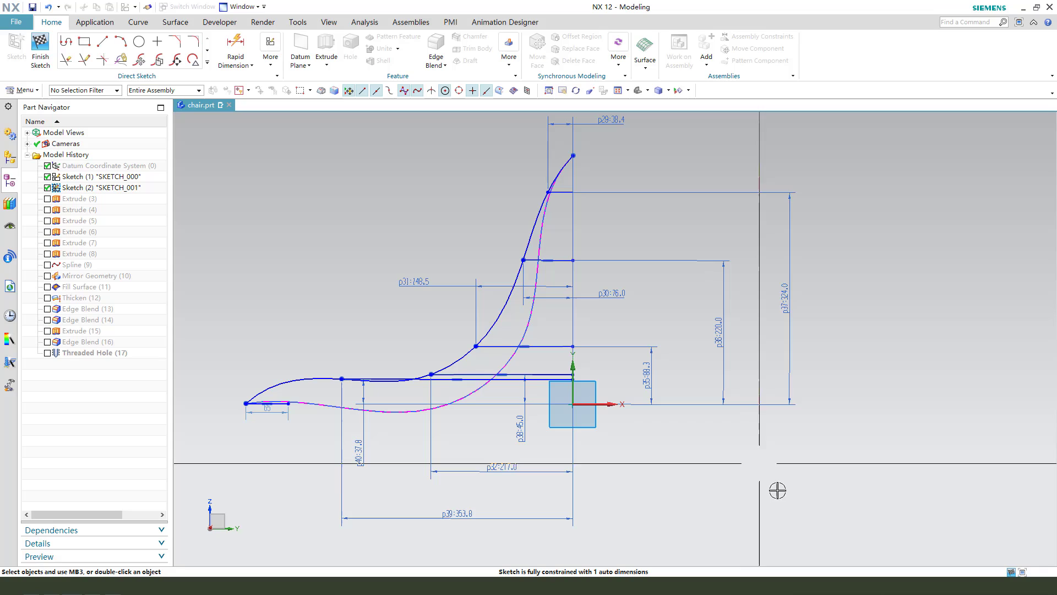
{"action": "left_click_drag", "start_coordinate": [609, 290], "coordinate": [606, 232]}
{"action": "left_click_drag", "start_coordinate": [613, 119], "coordinate": [610, 165]}
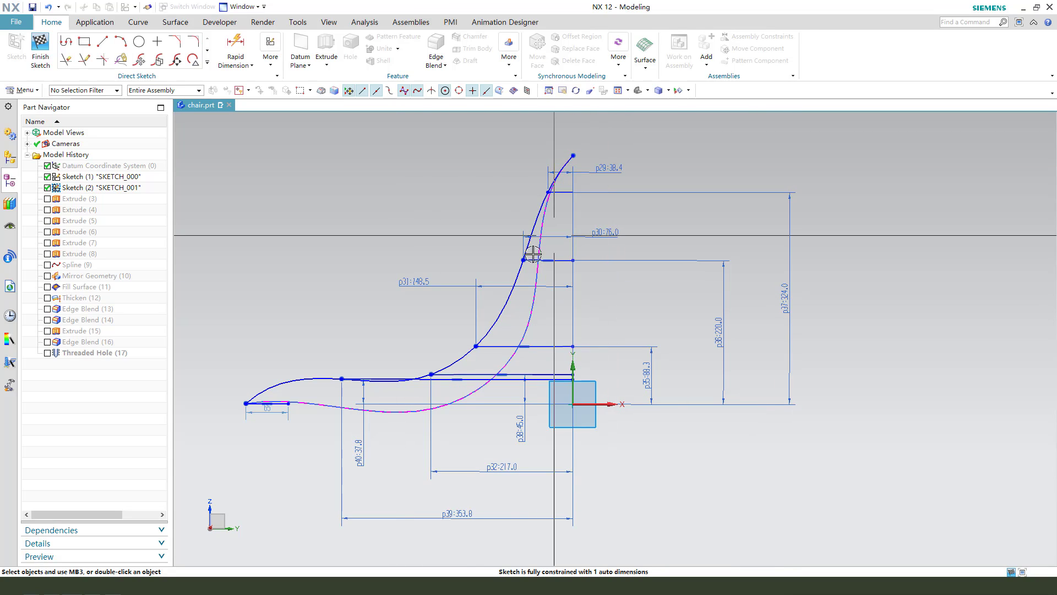
{"action": "left_click_drag", "start_coordinate": [413, 283], "coordinate": [427, 280]}
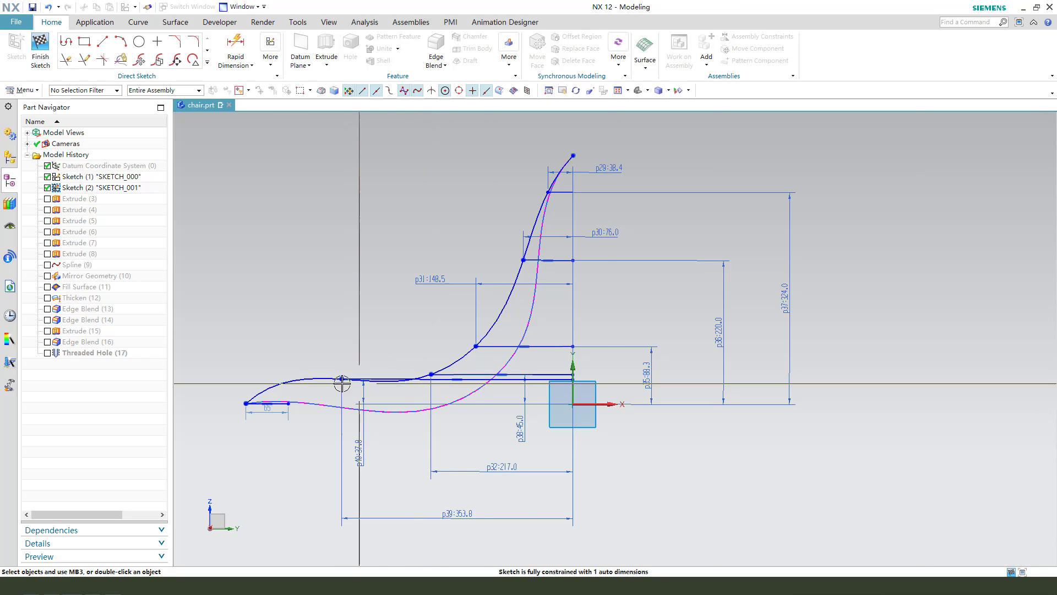
{"action": "left_click", "coordinate": [41, 51]}
- Hide the SKETCH_000 curve in the model
{"action": "mouse_move", "coordinate": [387, 308]}
{"action": "middle_mouse_down"}
{"action": "mouse_move", "coordinate": [377, 302]}
{"action": "mouse_move", "coordinate": [477, 342]}
{"action": "middle_mouse_up"}
{"action": "left_click", "coordinate": [496, 317]}
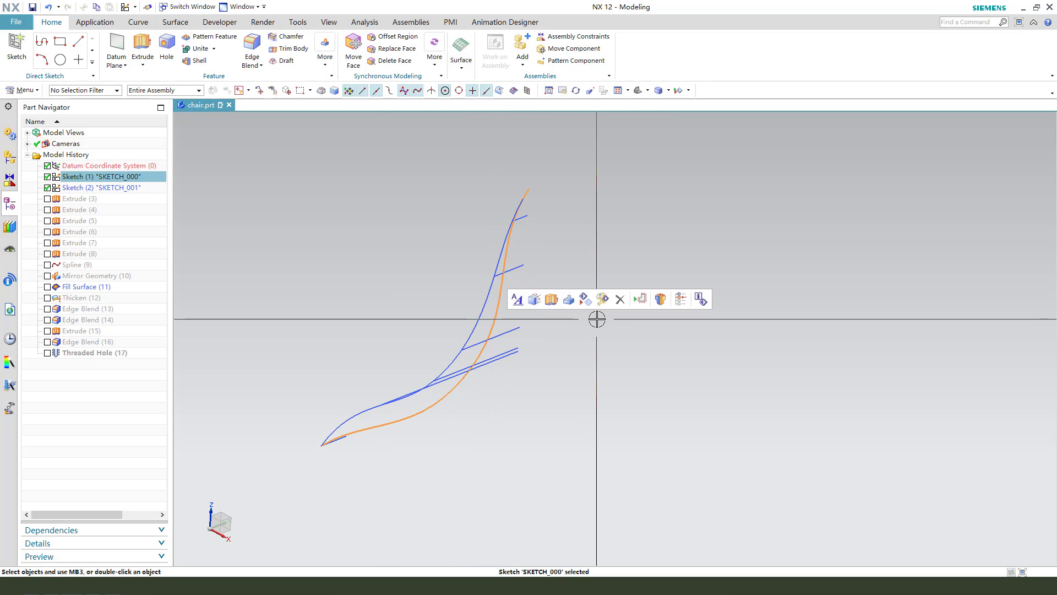
{"action": "key", "text": "ctrl+b"}
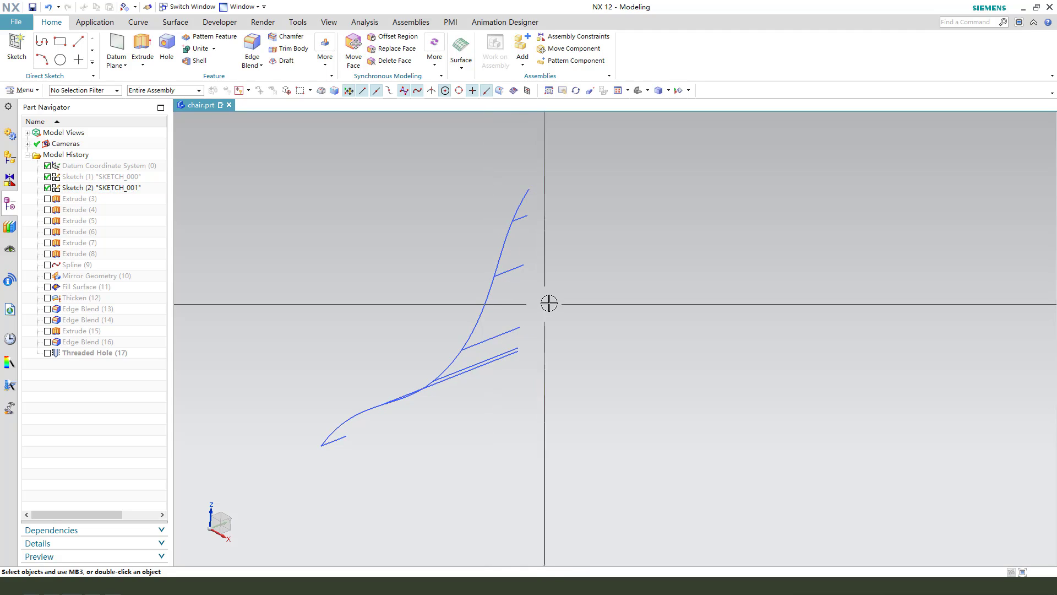
- Unsuppress Extrude (3) and show its sheet body
{"action": "middle_click_drag", "start_coordinate": [547, 295], "coordinate": [547, 303]}
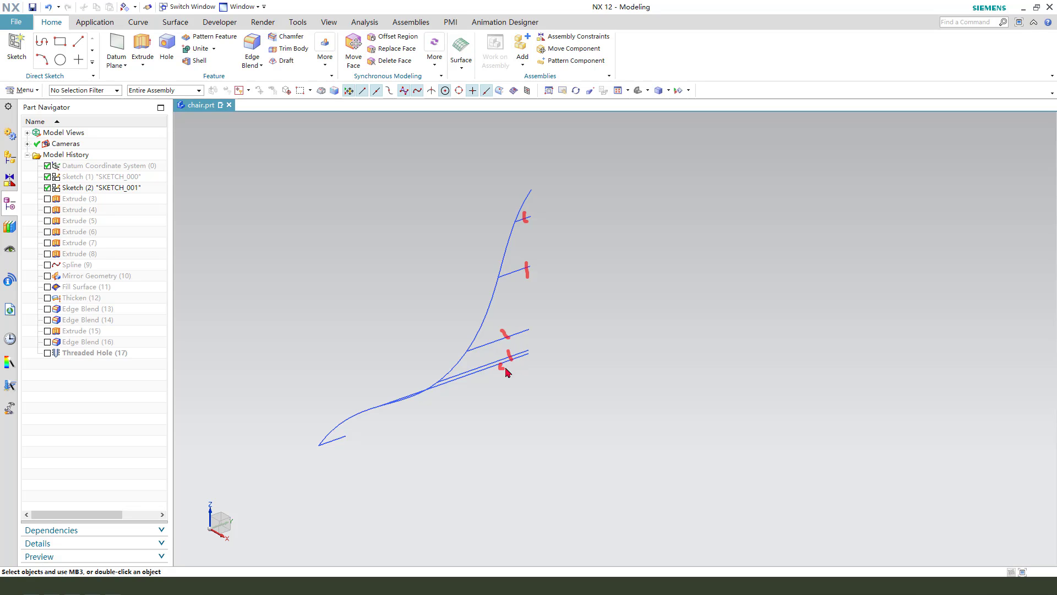
{"action": "right_click", "coordinate": [71, 200]}
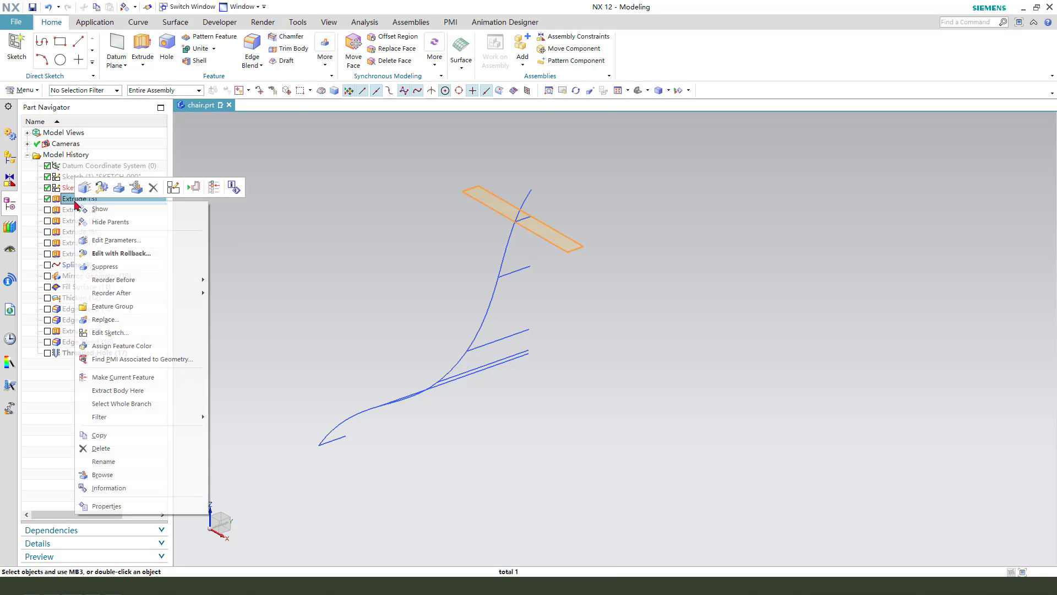
{"action": "left_click", "coordinate": [94, 218]}
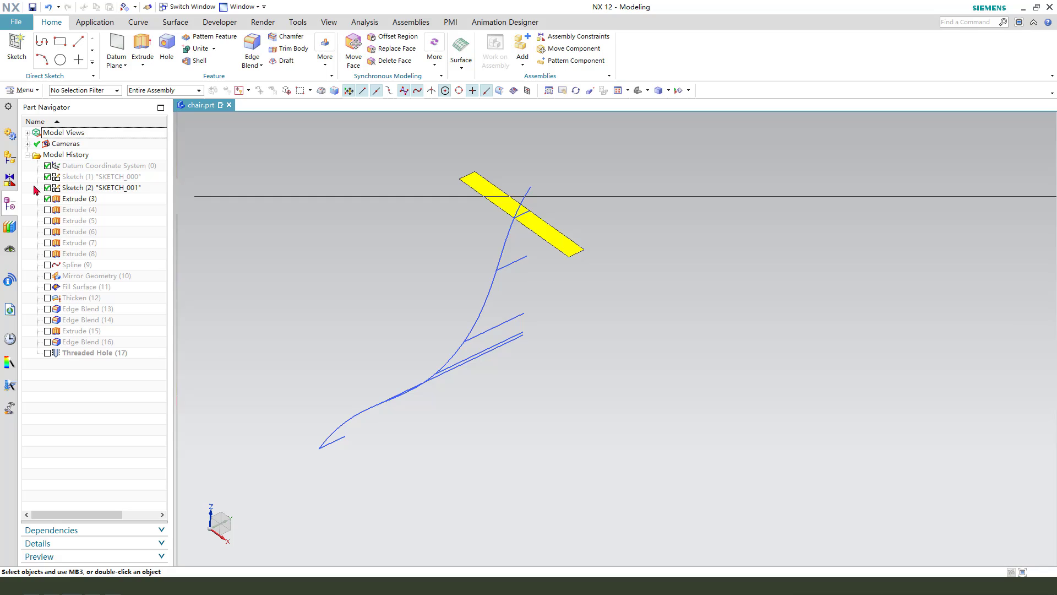
- Examine the limit type and distance of Extrude (3), leaving its parameters unedited
{"action": "double_click", "coordinate": [110, 199]}
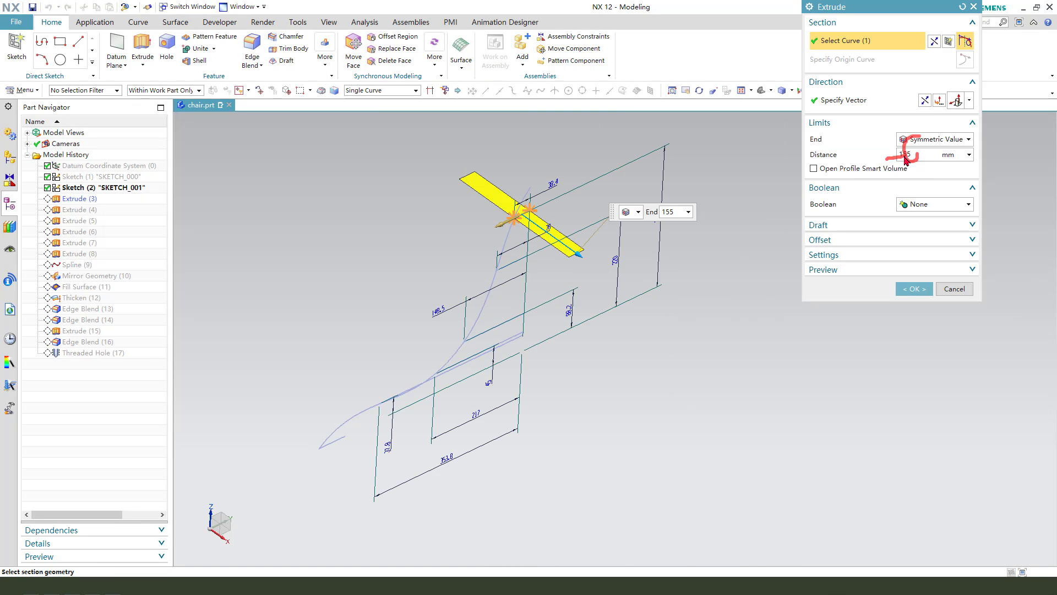
{"action": "left_click_drag", "start_coordinate": [650, 220], "coordinate": [684, 191]}
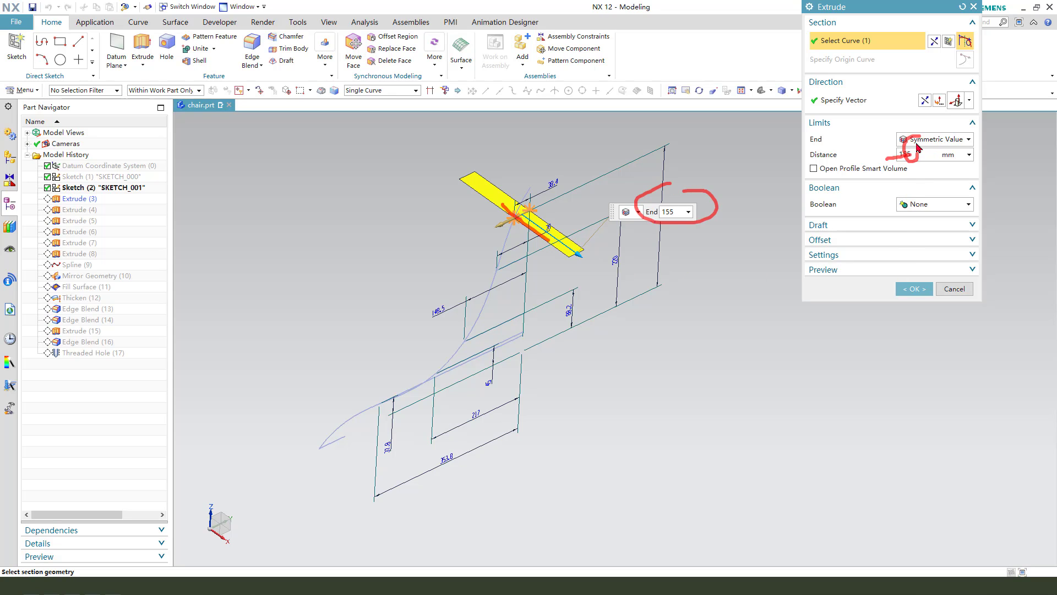
{"action": "left_click", "coordinate": [959, 289]}
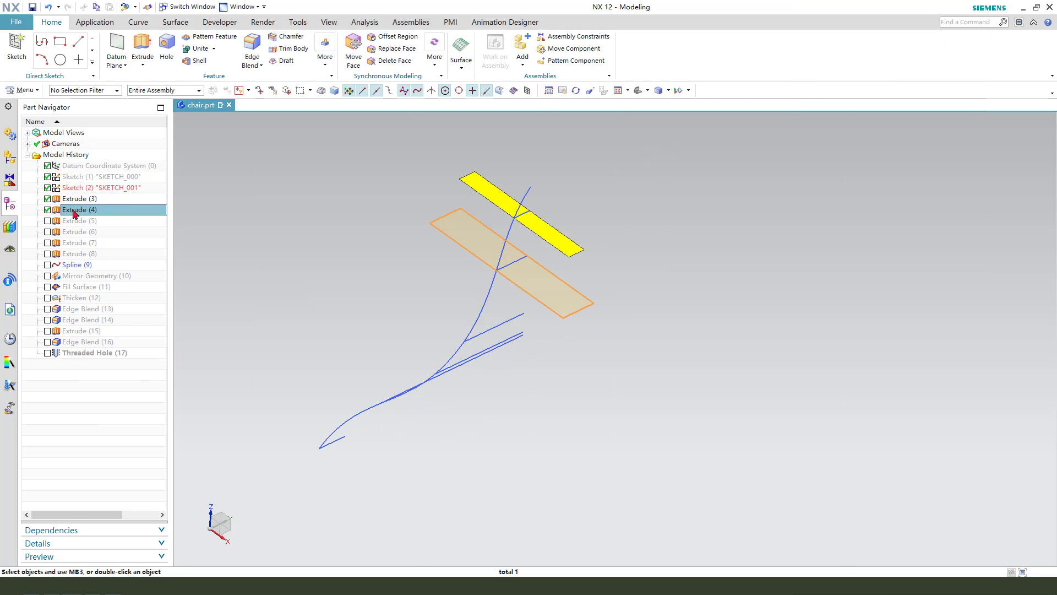
- Show the Extrude (4) sheet body and review its end limit type and distance without editing them
{"action": "right_click", "coordinate": [73, 212]}
{"action": "left_click", "coordinate": [94, 218]}
{"action": "double_click", "coordinate": [87, 209]}
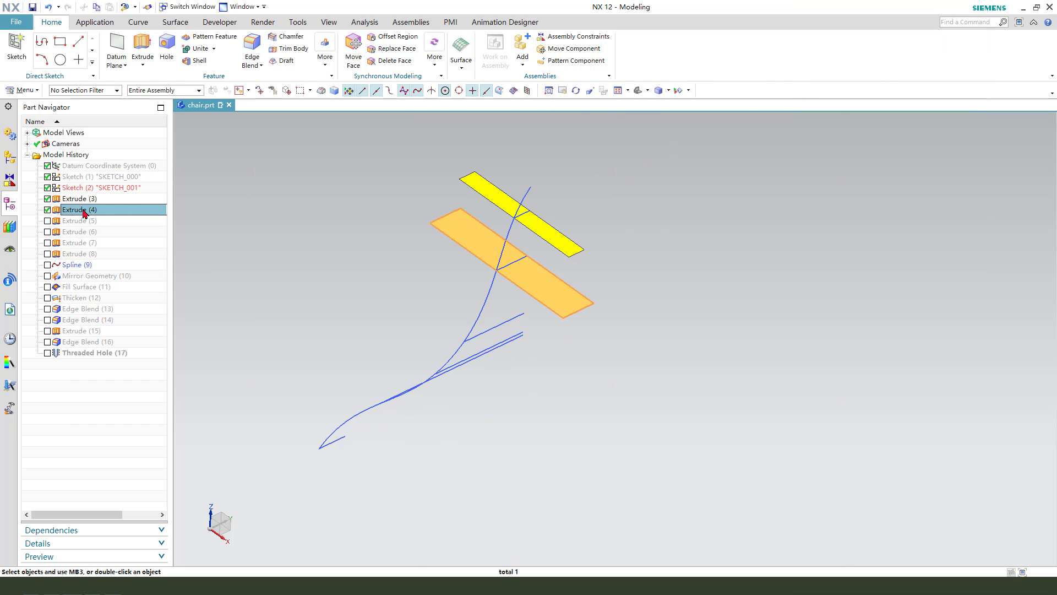
{"action": "left_click_drag", "start_coordinate": [893, 139], "coordinate": [865, 156]}
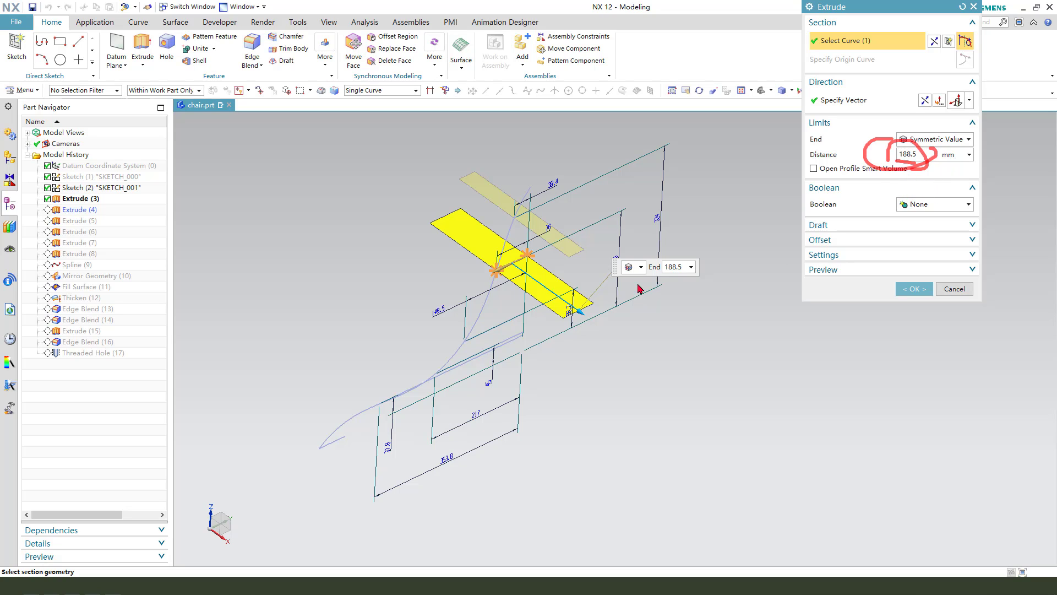
{"action": "left_click", "coordinate": [959, 289]}
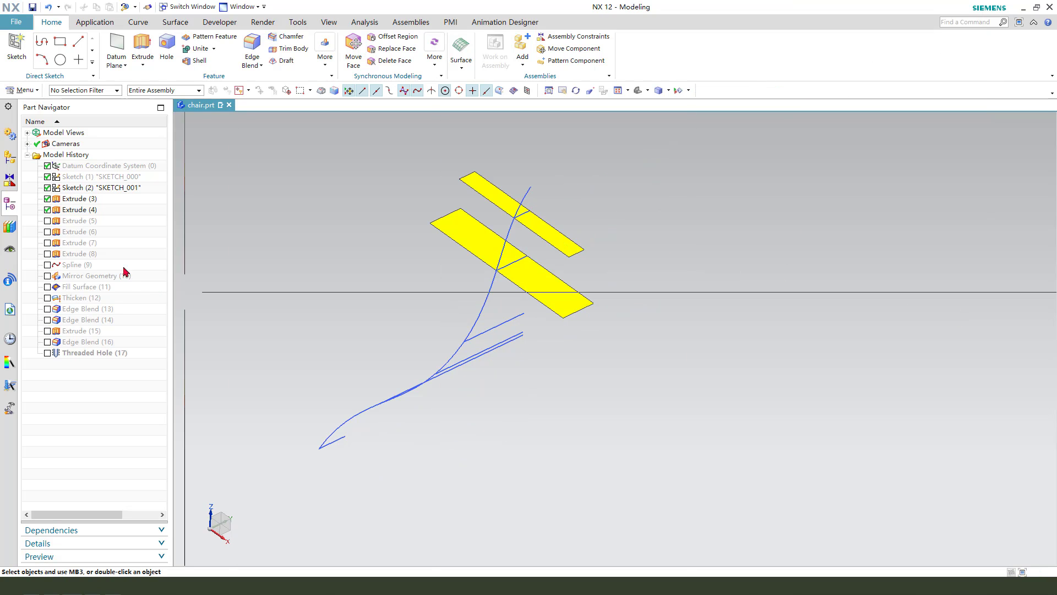
- Unsuppress and show Extrude (5), and review its end limit type and distance without editing them
{"action": "right_click", "coordinate": [75, 221]}
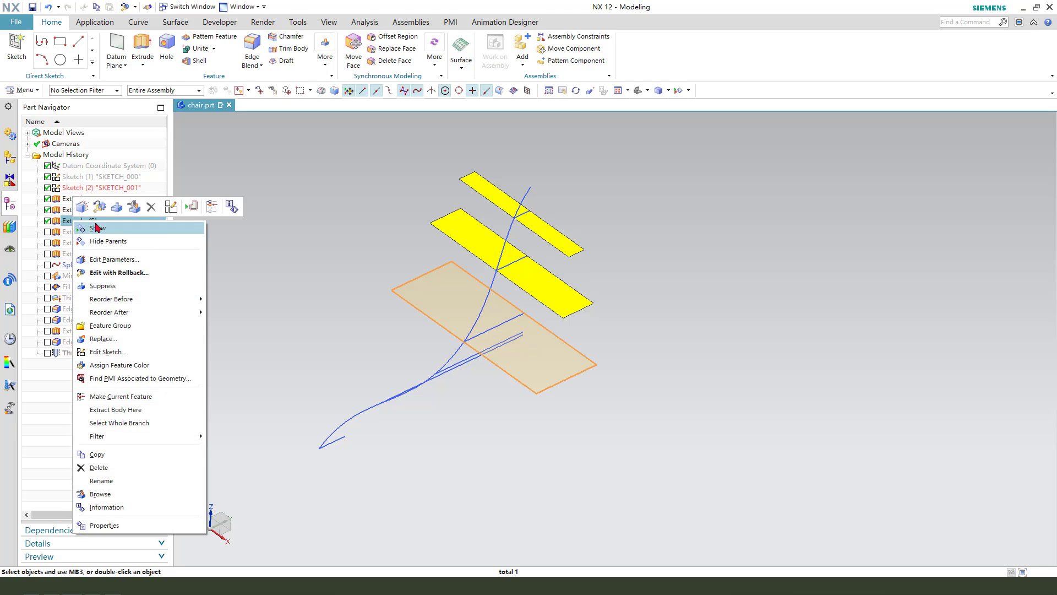
{"action": "left_click", "coordinate": [98, 228]}
{"action": "double_click", "coordinate": [92, 220]}
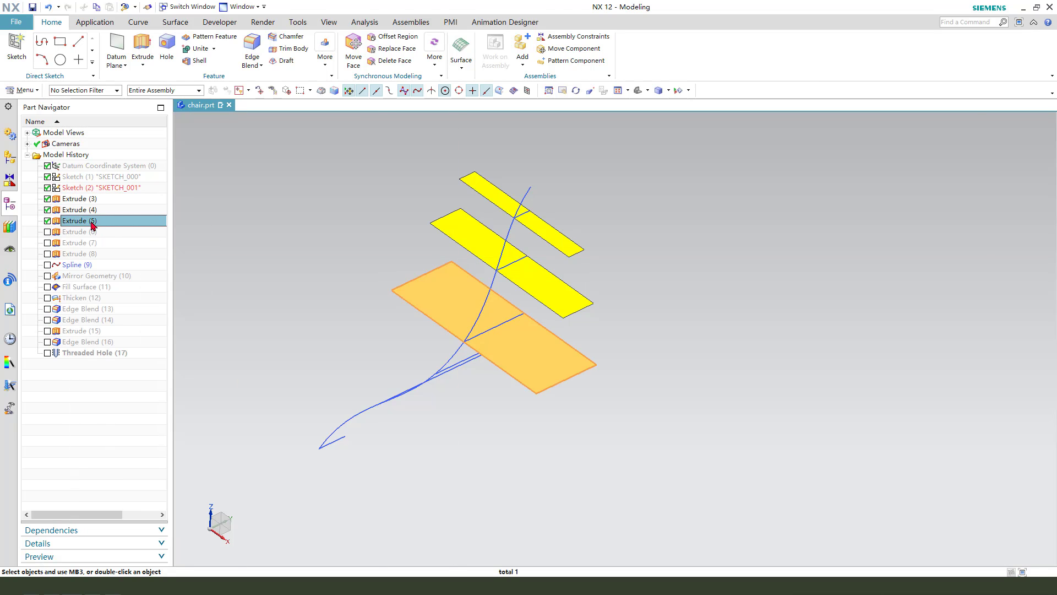
{"action": "left_click_drag", "start_coordinate": [909, 146], "coordinate": [930, 172]}
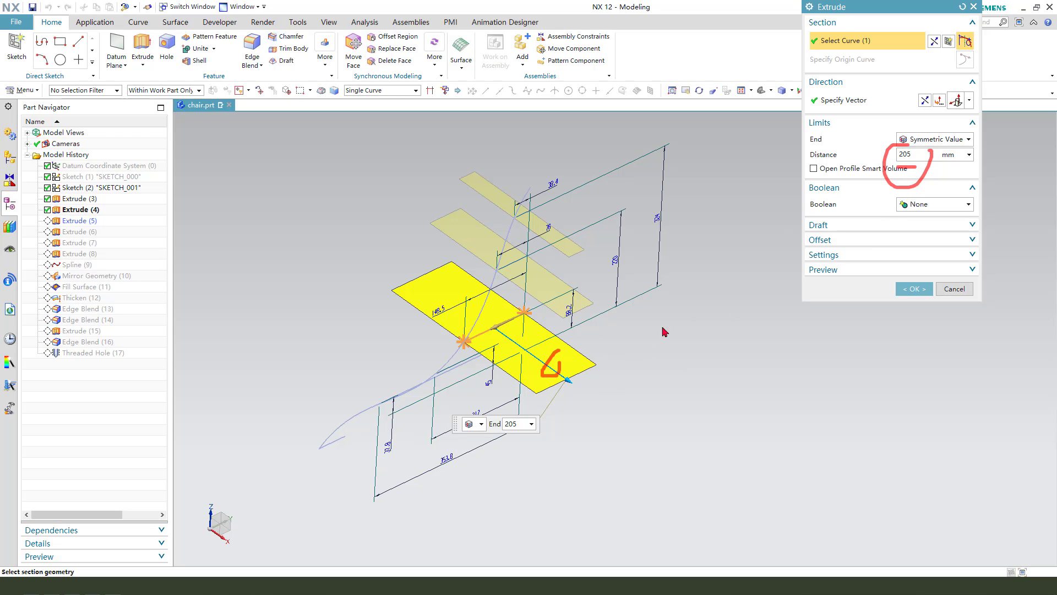
{"action": "left_click", "coordinate": [958, 291]}
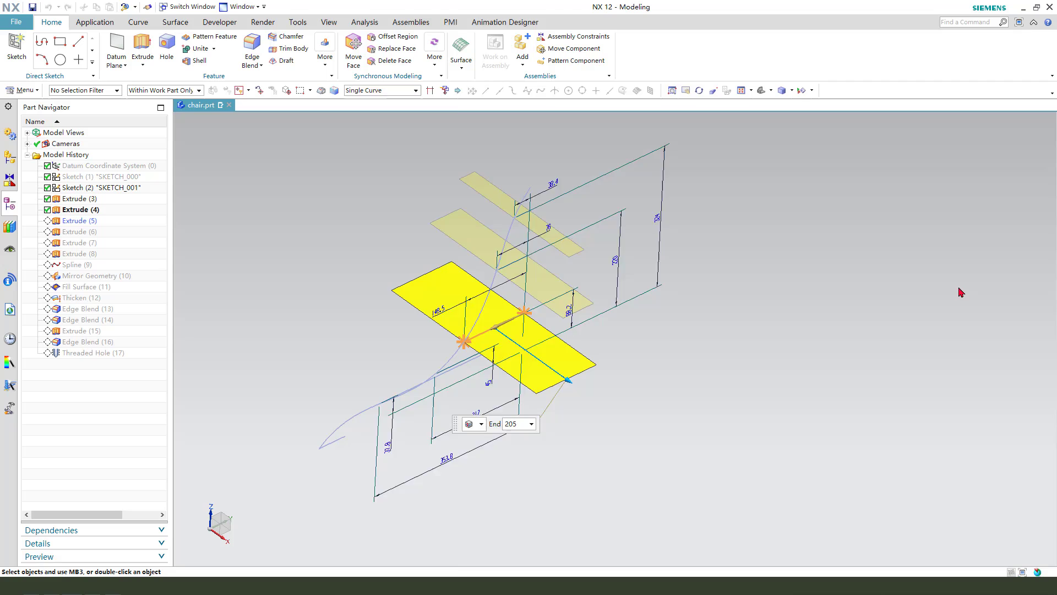
- Unsuppress Extrude (6) and show its sheet body in the model
{"action": "left_click", "coordinate": [47, 231]}
{"action": "right_click", "coordinate": [60, 234]}
{"action": "left_click", "coordinate": [99, 241]}
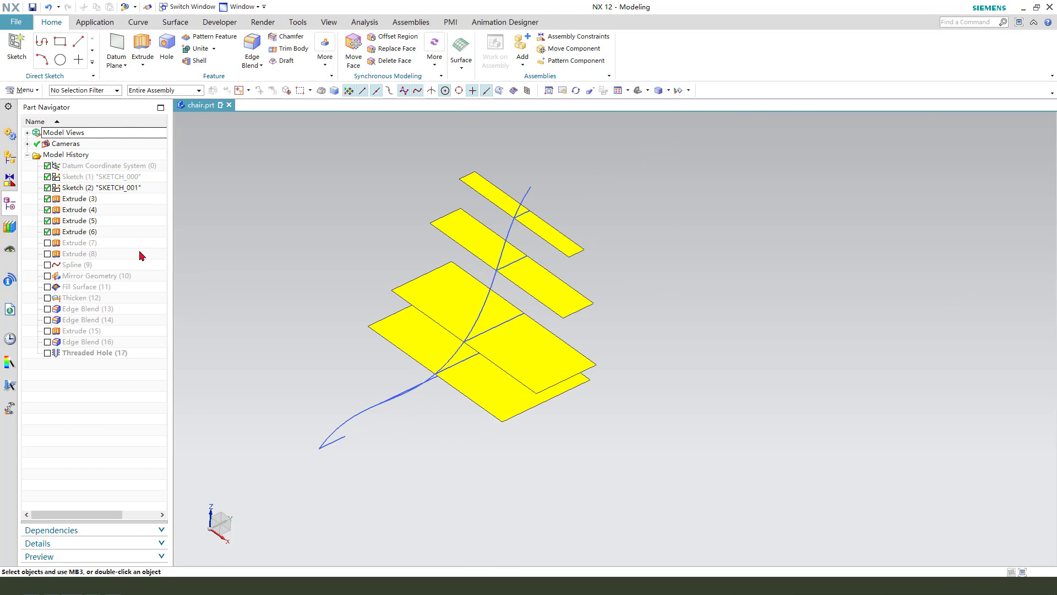
- Examine the limit type, distance and extrusion direction of Extrude (6), leaving its parameters unedited
{"action": "double_click", "coordinate": [71, 231]}
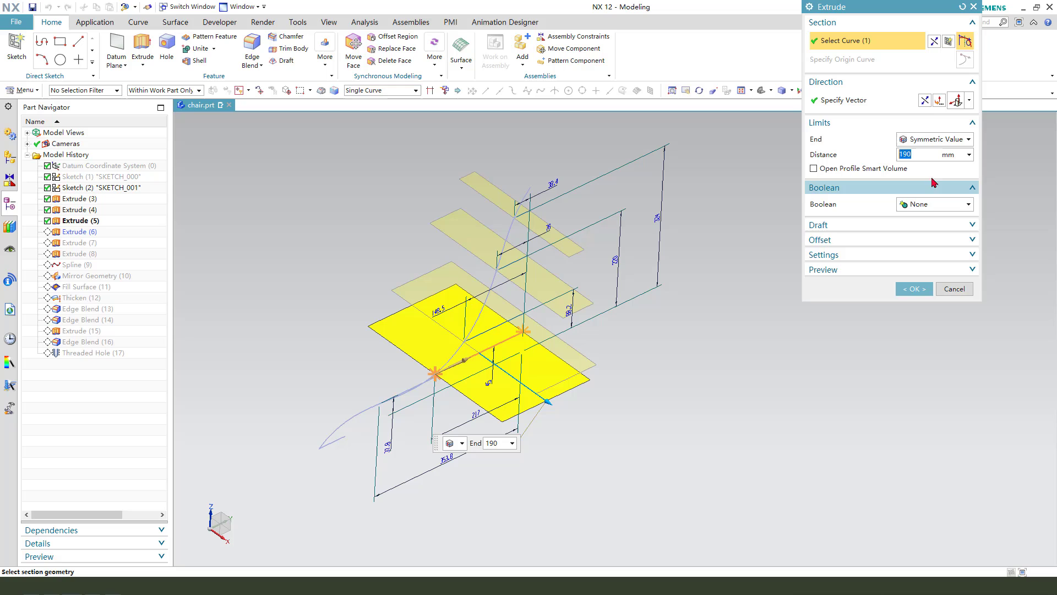
{"action": "left_click_drag", "start_coordinate": [925, 133], "coordinate": [884, 154]}
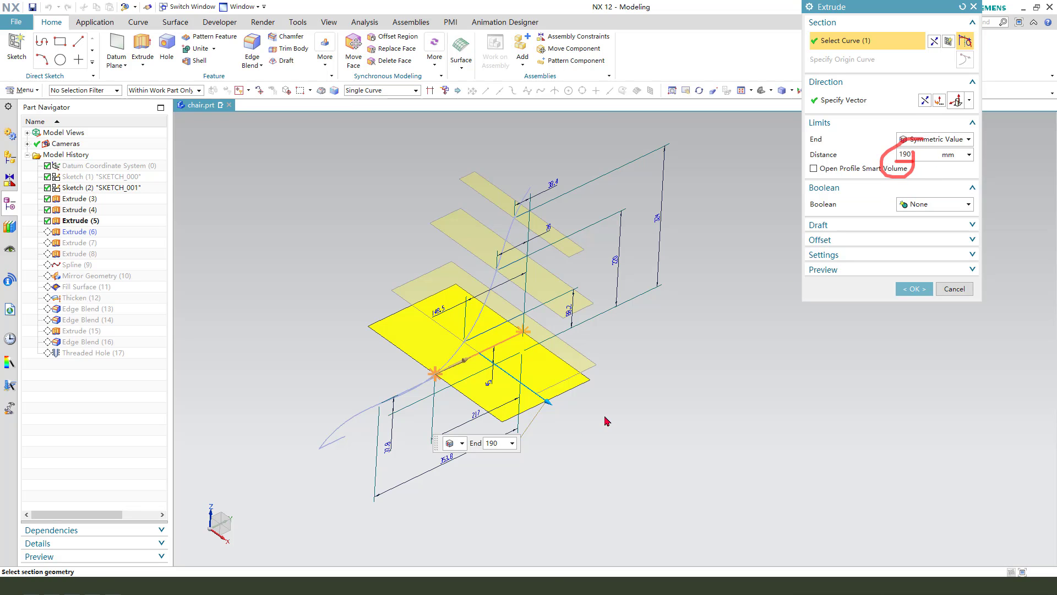
{"action": "mouse_move", "coordinate": [584, 415]}
{"action": "middle_mouse_down"}
{"action": "mouse_move", "coordinate": [589, 382]}
{"action": "mouse_move", "coordinate": [582, 396]}
{"action": "middle_mouse_up"}
{"action": "left_click_drag", "start_coordinate": [552, 366], "coordinate": [546, 379]}
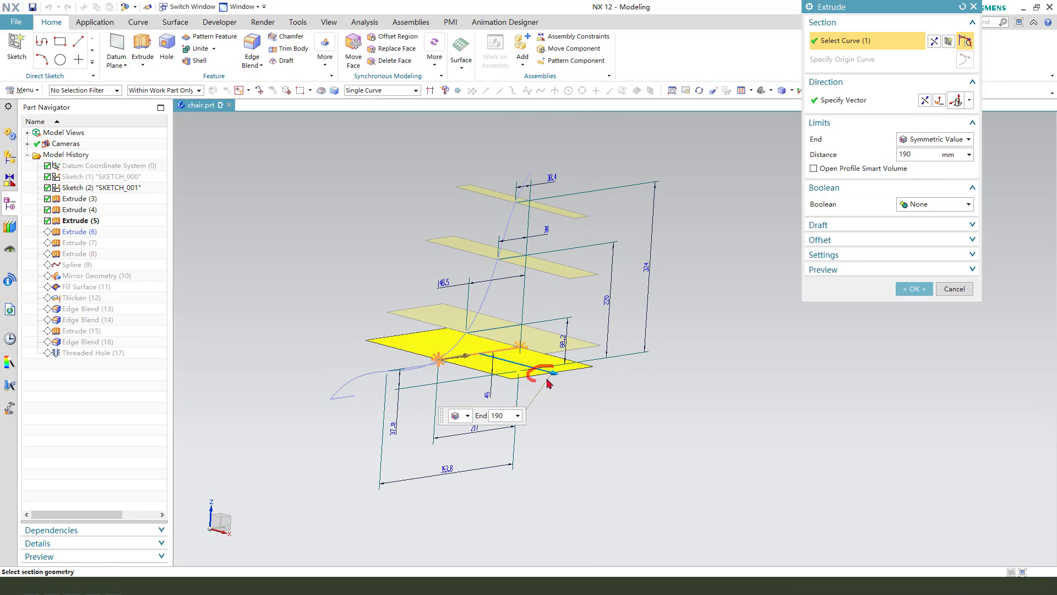
{"action": "left_click_drag", "start_coordinate": [948, 133], "coordinate": [944, 129]}
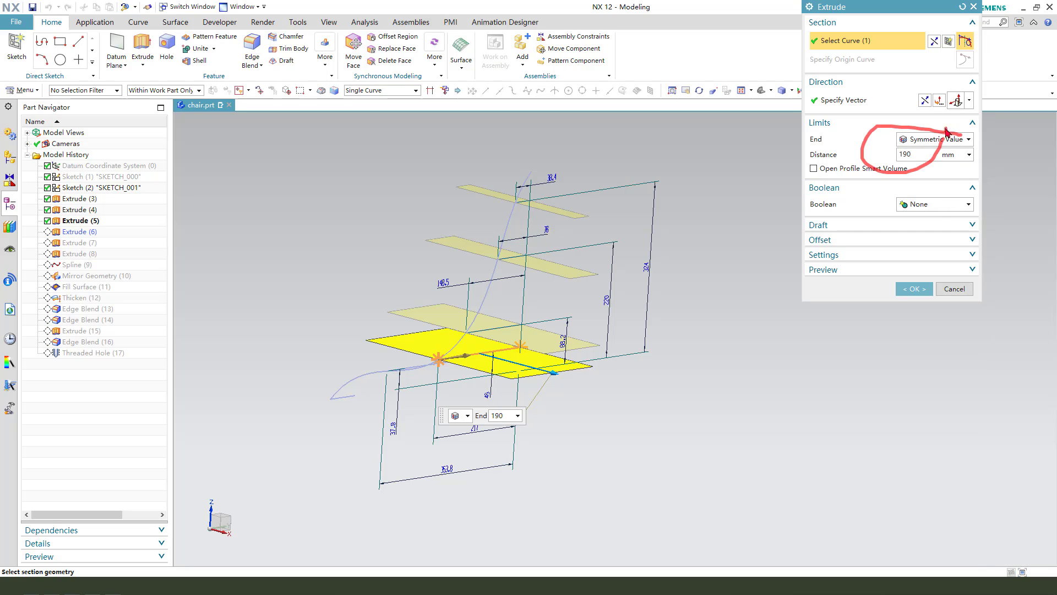
{"action": "left_click", "coordinate": [957, 288]}
- Unsuppress Extrude (7) and show its sheet body in the model
{"action": "middle_click_drag", "start_coordinate": [797, 394], "coordinate": [666, 435]}
{"action": "left_click", "coordinate": [67, 248]}
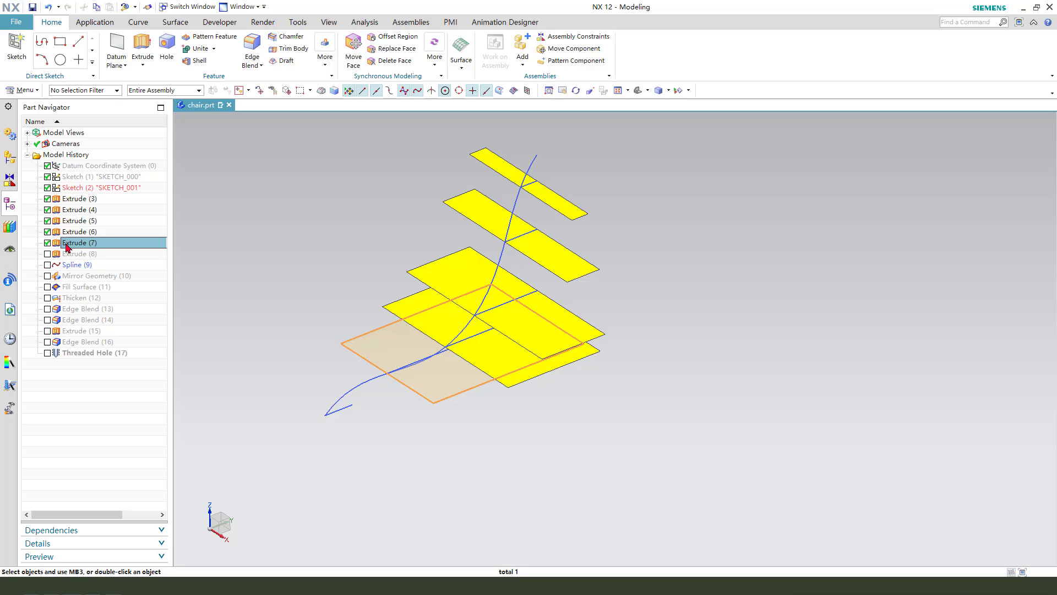
{"action": "right_click", "coordinate": [67, 248]}
{"action": "key", "text": "Escape"}
- Examine the limit type, distance and extrusion direction of Extrude (7), leaving its parameters unedited
{"action": "double_click", "coordinate": [77, 243]}
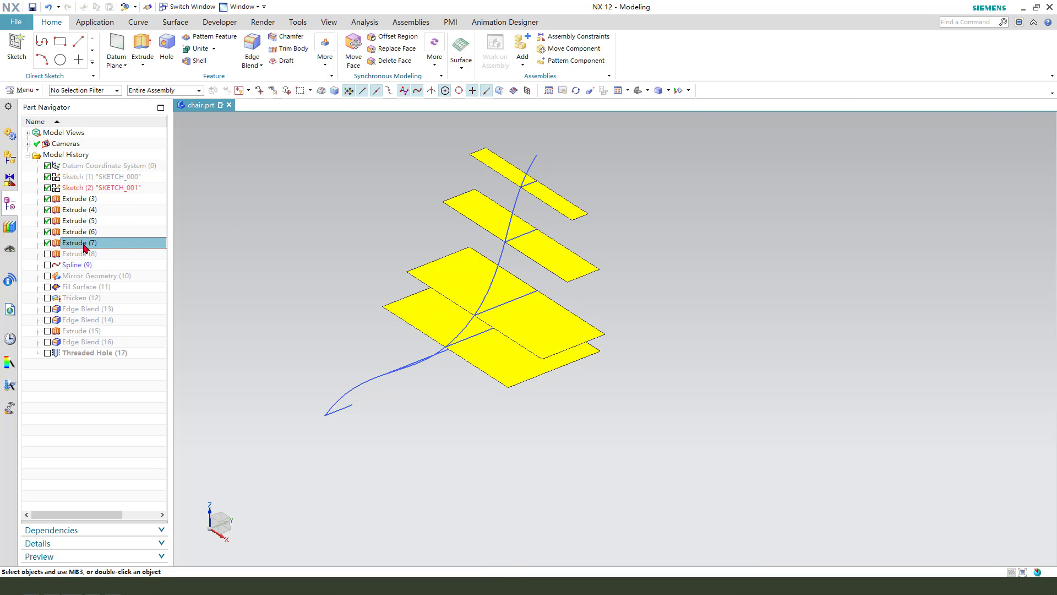
{"action": "mouse_move", "coordinate": [661, 362]}
{"action": "middle_mouse_down"}
{"action": "mouse_move", "coordinate": [670, 352]}
{"action": "mouse_move", "coordinate": [668, 365]}
{"action": "middle_mouse_up"}
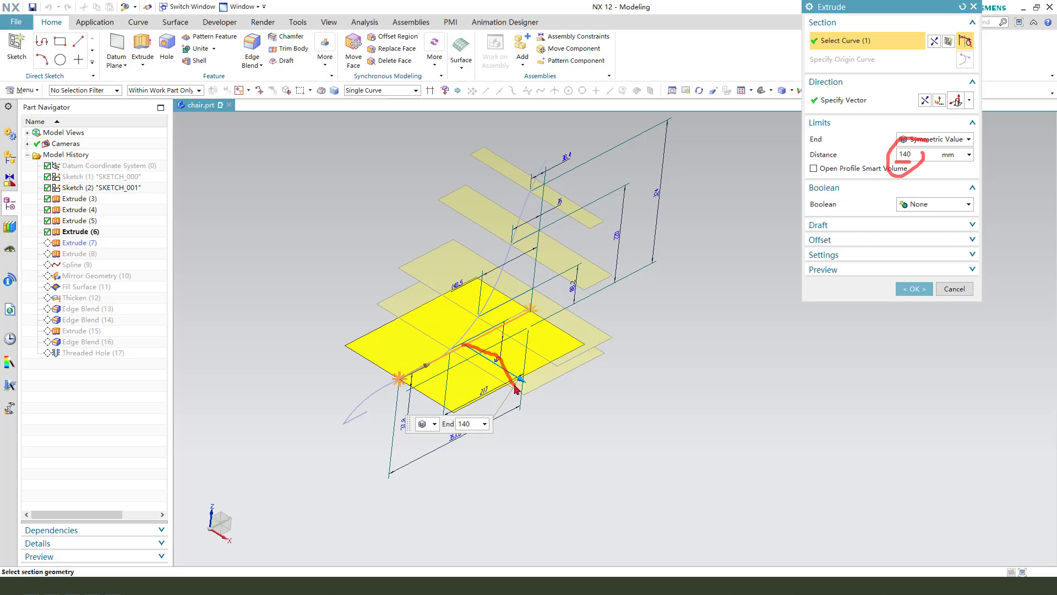
{"action": "key", "text": "Escape"}
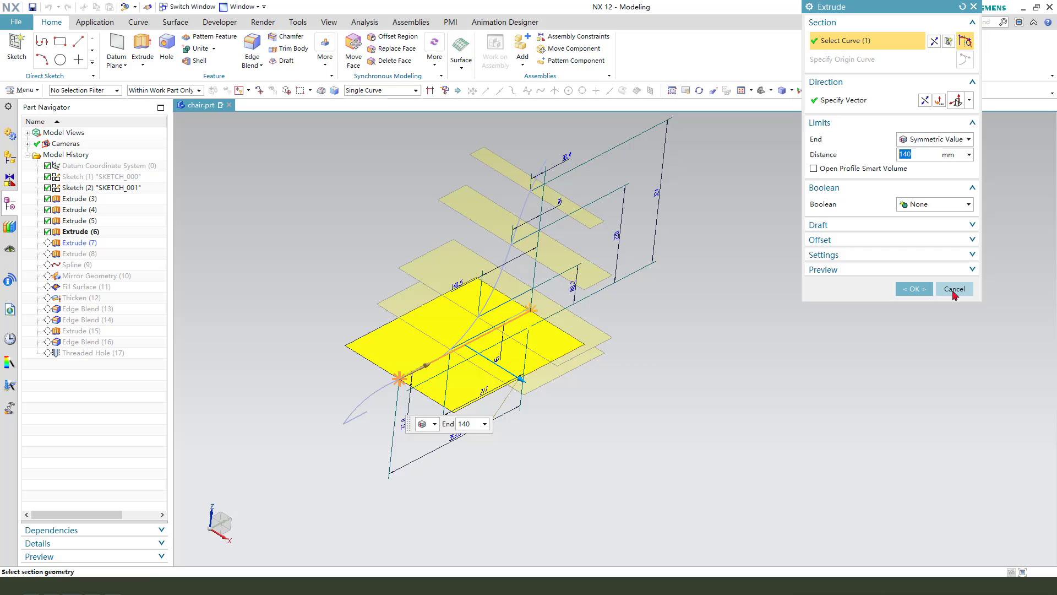
{"action": "left_click", "coordinate": [954, 291]}
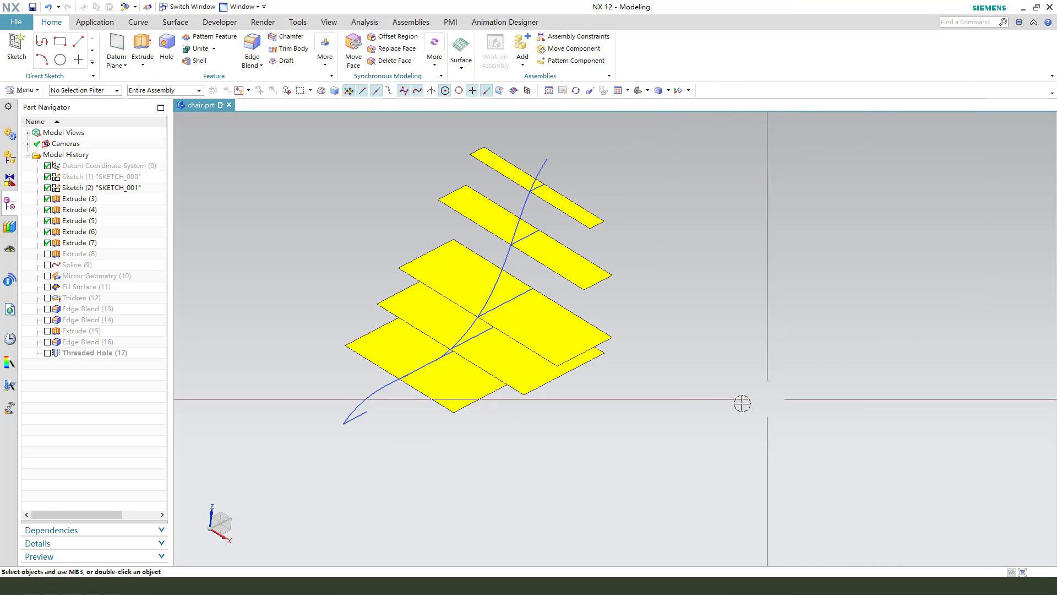
- Unsuppress and show Extrude (8), and review its limit type and distance without editing them
{"action": "left_click", "coordinate": [73, 254]}
{"action": "right_click", "coordinate": [74, 254]}
{"action": "left_click", "coordinate": [80, 257]}
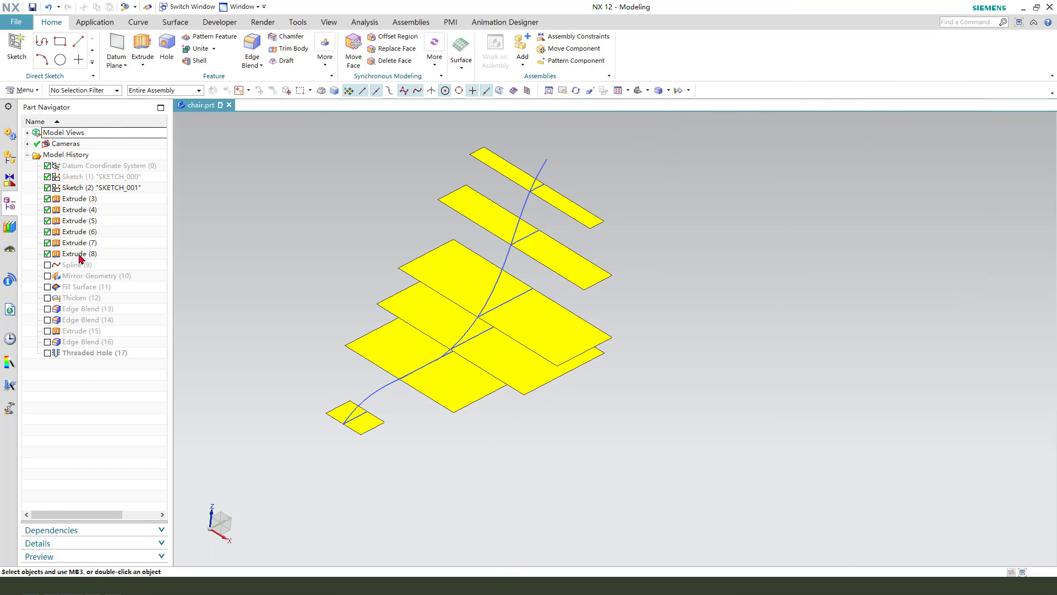
{"action": "double_click", "coordinate": [79, 255]}
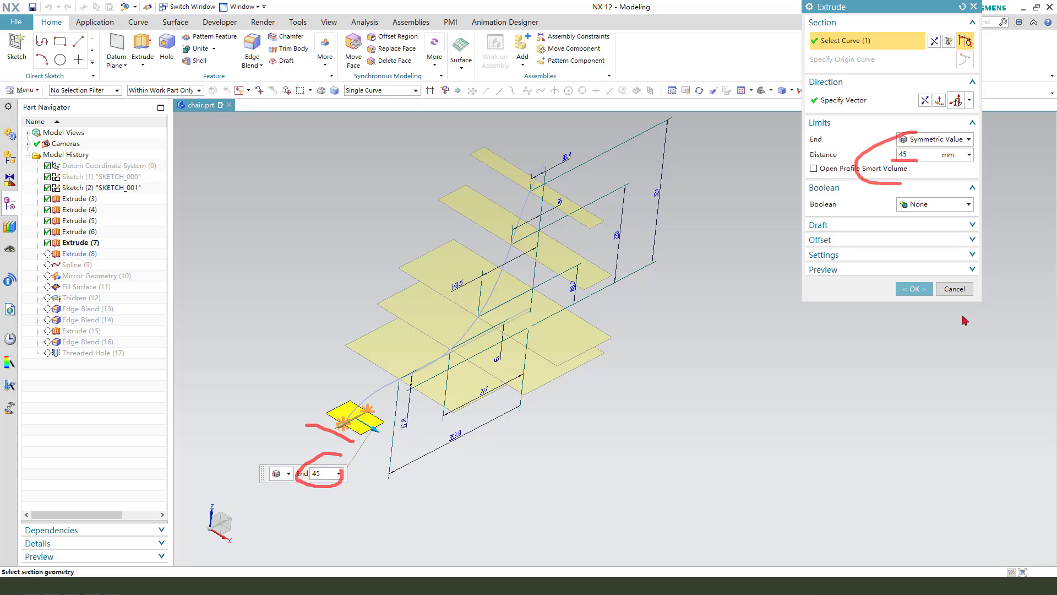
{"action": "left_click", "coordinate": [956, 289]}
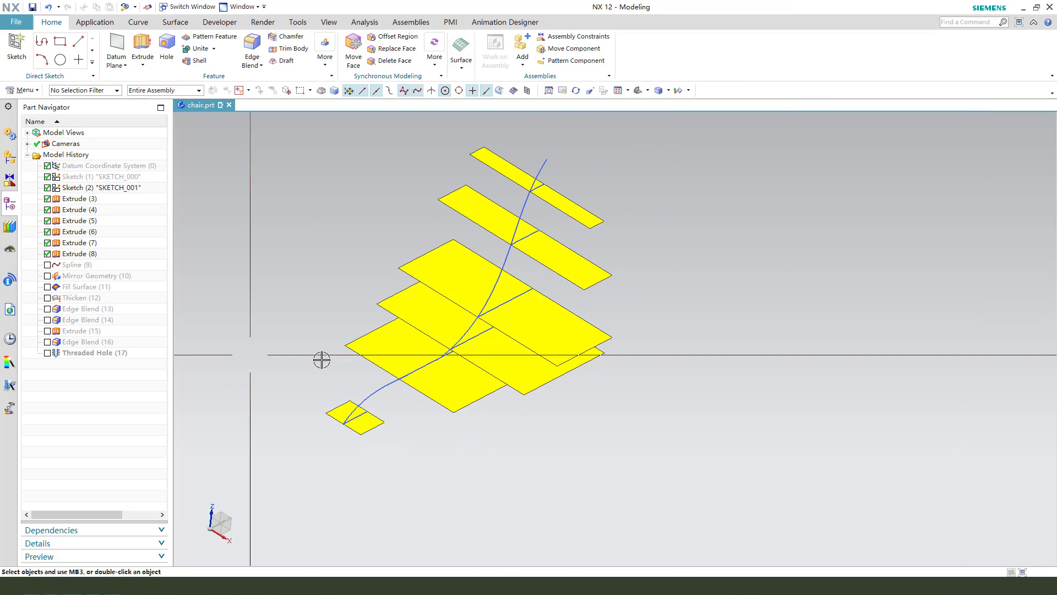
- Unsuppress Spline (9) and examine its through points, G1 end constraints and degree without editing them
{"action": "middle_click_drag", "start_coordinate": [322, 360], "coordinate": [370, 365]}
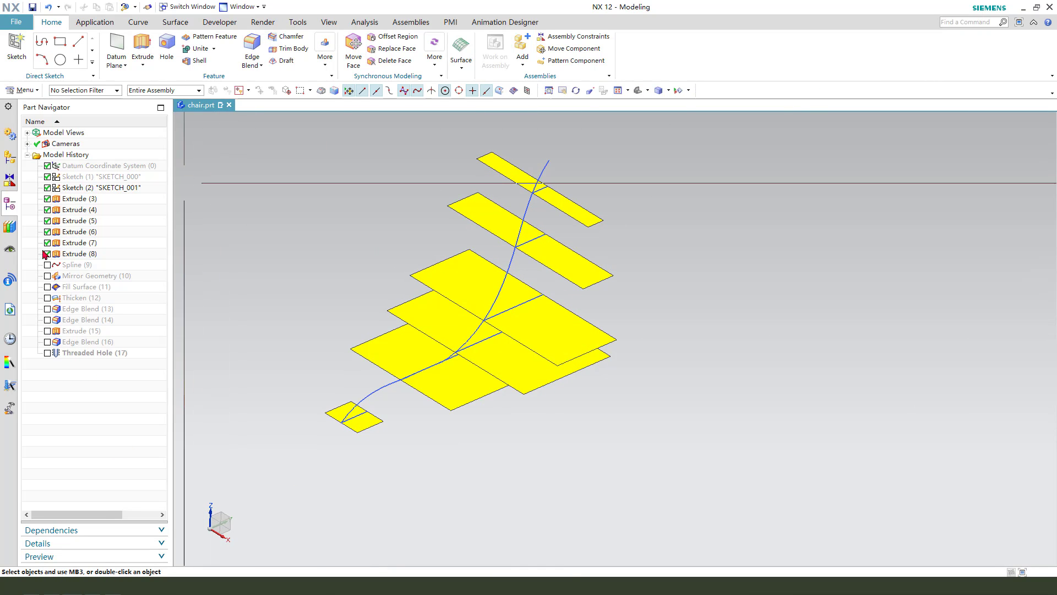
{"action": "double_click", "coordinate": [71, 266]}
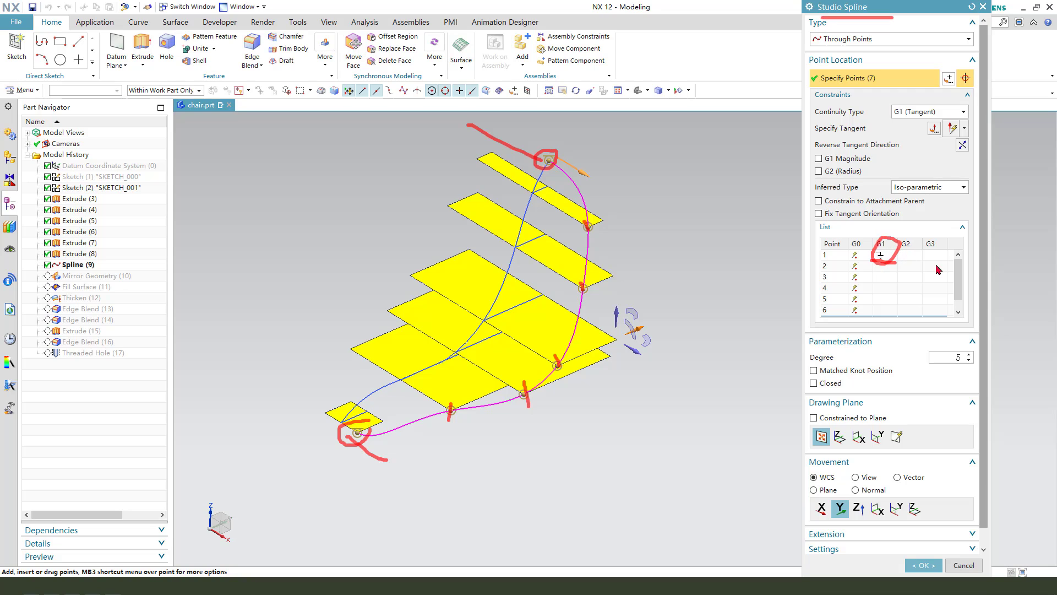
{"action": "key", "text": "Escape"}
{"action": "left_click_drag", "start_coordinate": [958, 275], "coordinate": [957, 289]}
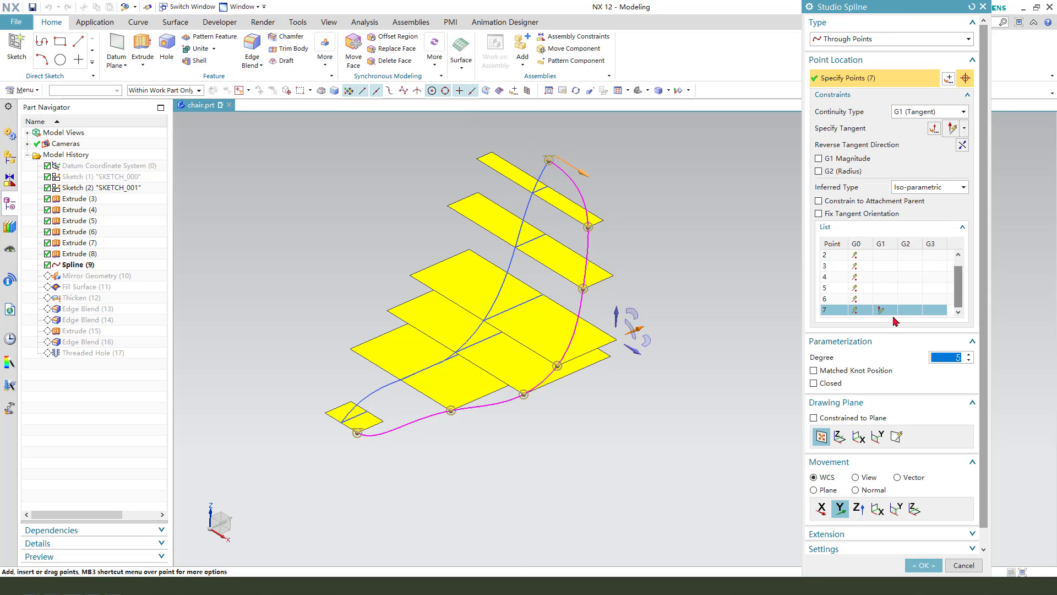
{"action": "key", "text": "Escape"}
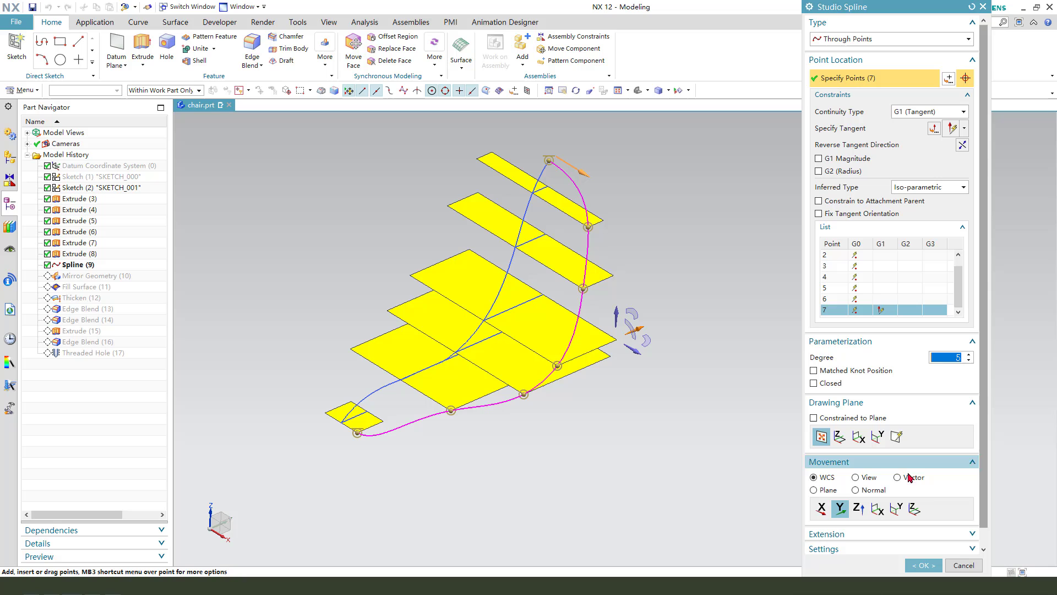
{"action": "scroll", "coordinate": [929, 271], "scroll_direction": "up", "scroll_amount": 1}
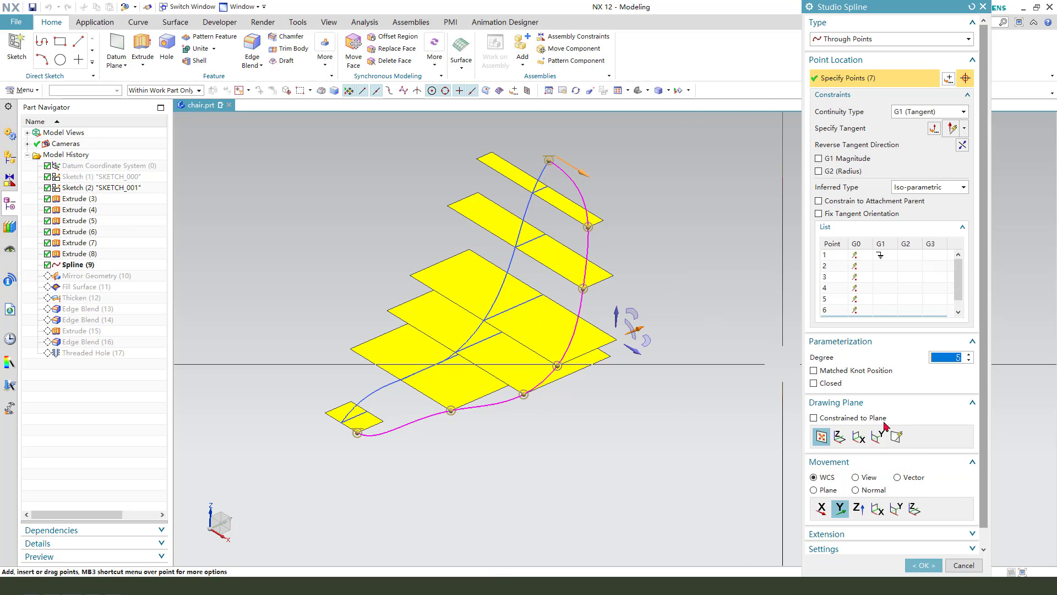
{"action": "left_click", "coordinate": [963, 564]}
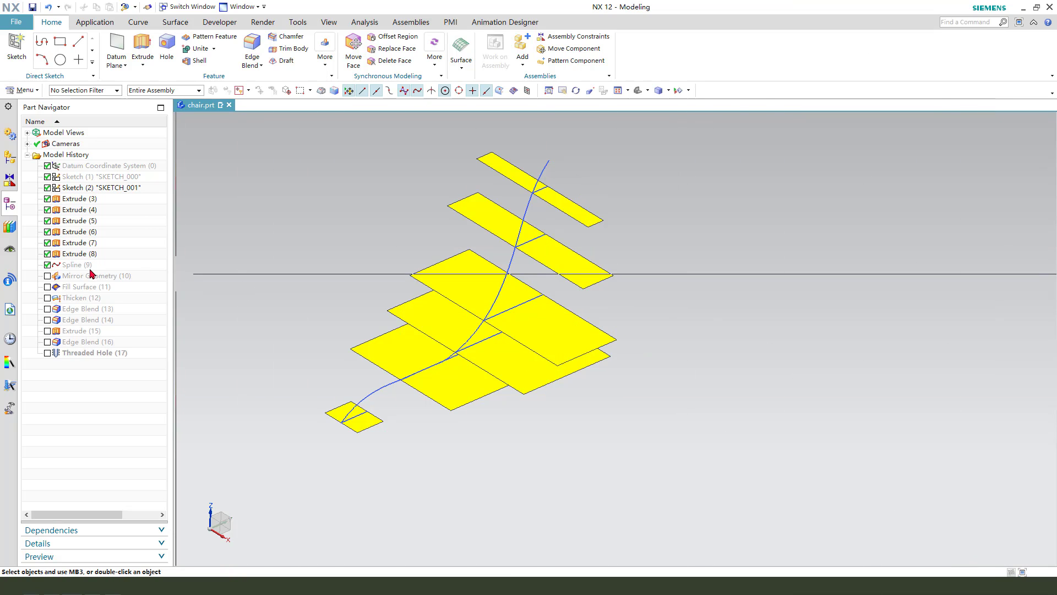
- Show the Spline (9) curve, and unsuppress and show Mirror Geometry (10) on the opposite side of the chair
{"action": "right_click", "coordinate": [106, 265]}
{"action": "left_click", "coordinate": [109, 275]}
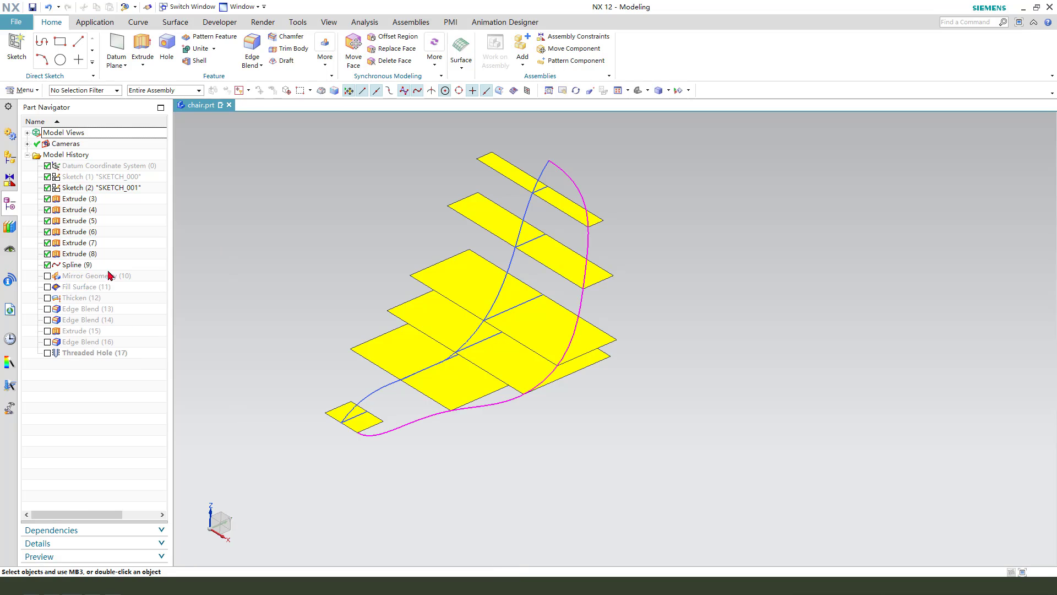
{"action": "right_click", "coordinate": [76, 276]}
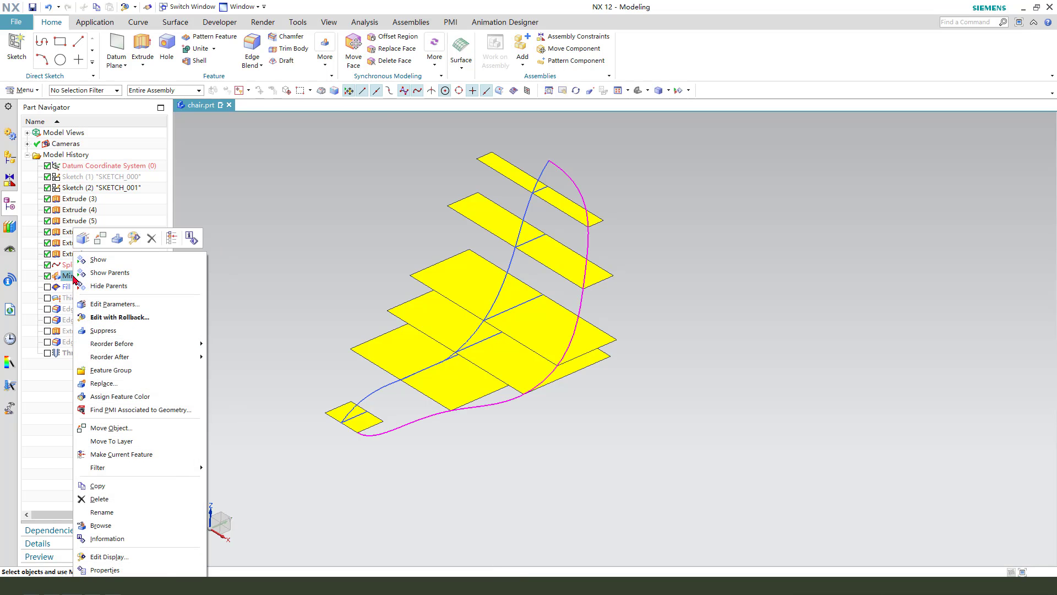
{"action": "left_click", "coordinate": [98, 260]}
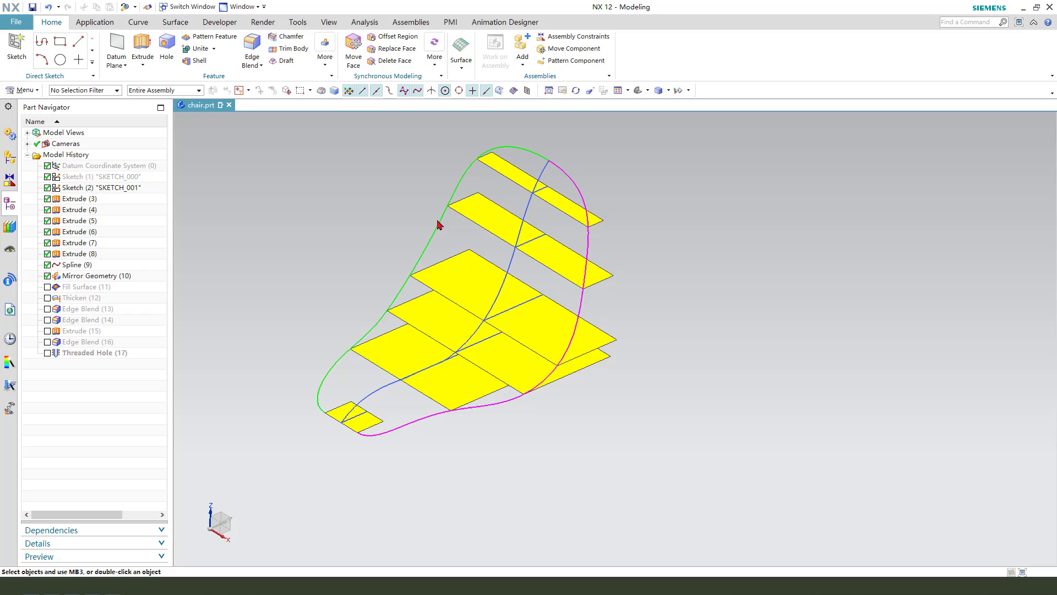
{"action": "left_click_drag", "start_coordinate": [424, 252], "coordinate": [142, 282]}
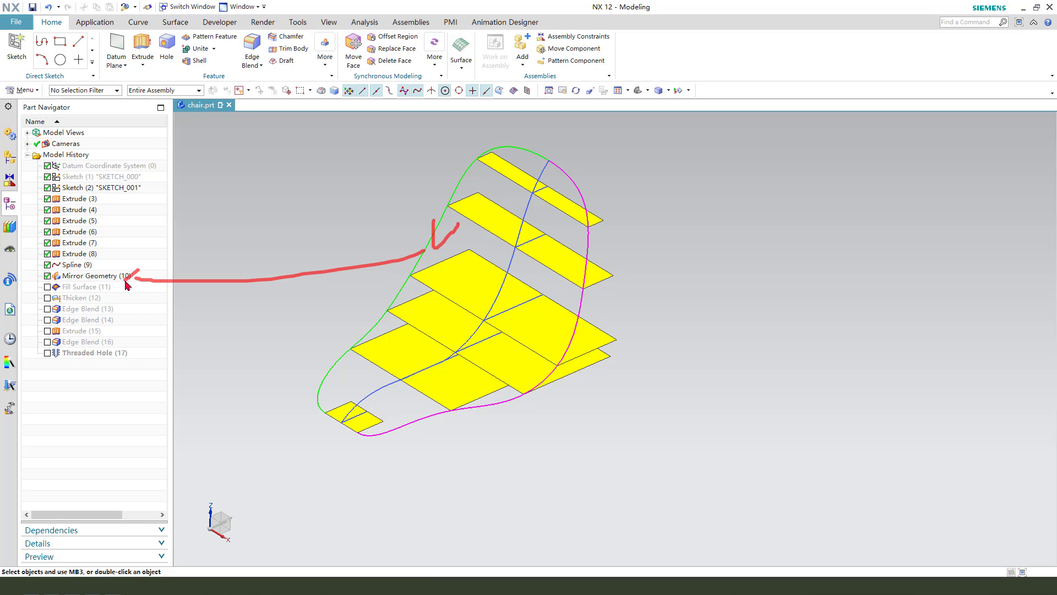
{"action": "key", "text": "Escape"}
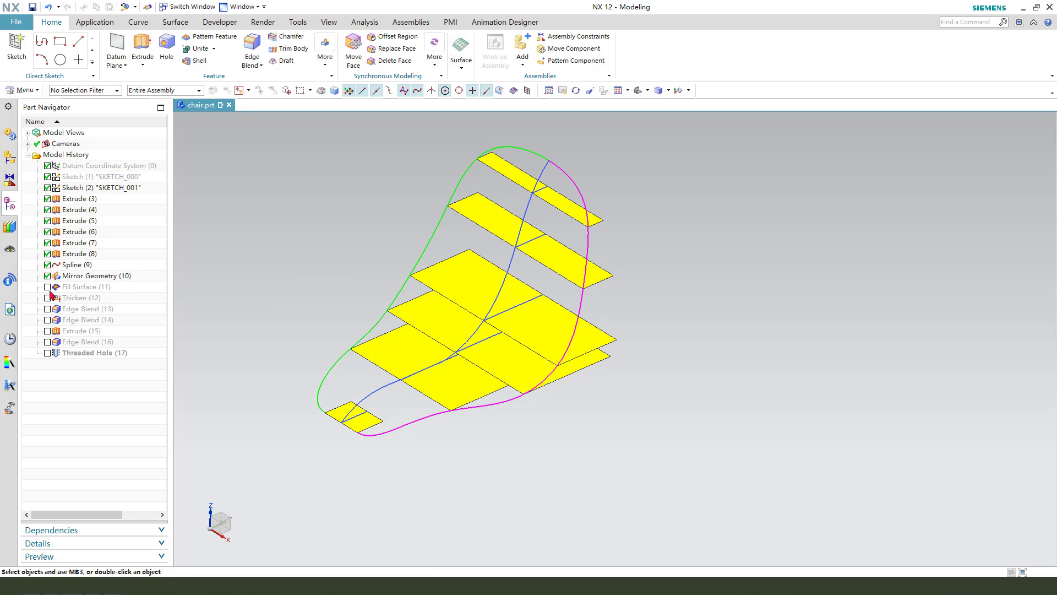
- Unsuppress Fill Surface (11) and examine its boundary curves, shape control method and guiding curve without editing them
{"action": "left_click", "coordinate": [175, 22]}
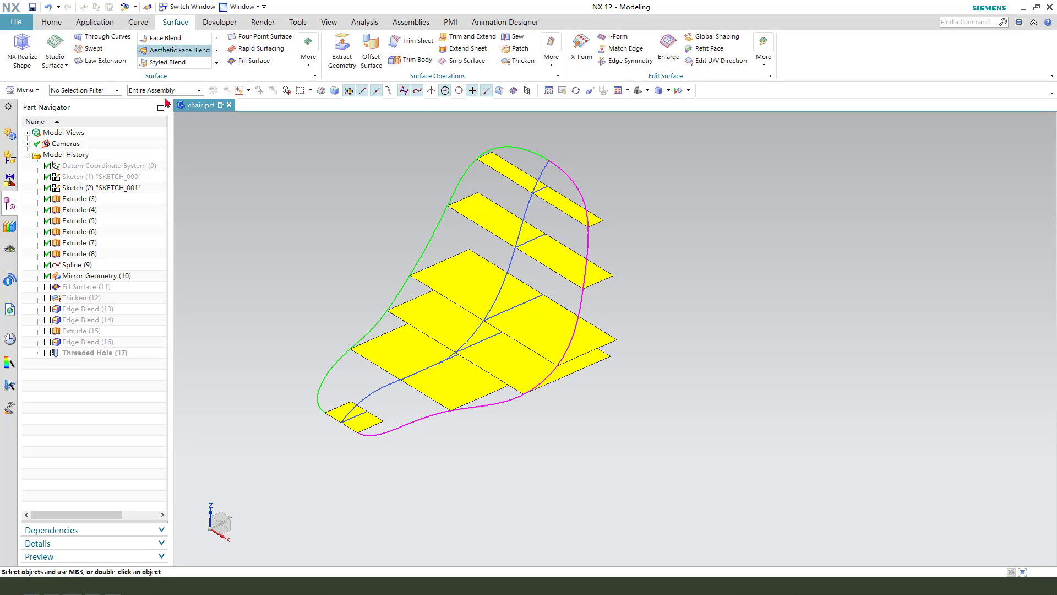
{"action": "left_click", "coordinate": [48, 286]}
{"action": "double_click", "coordinate": [84, 290]}
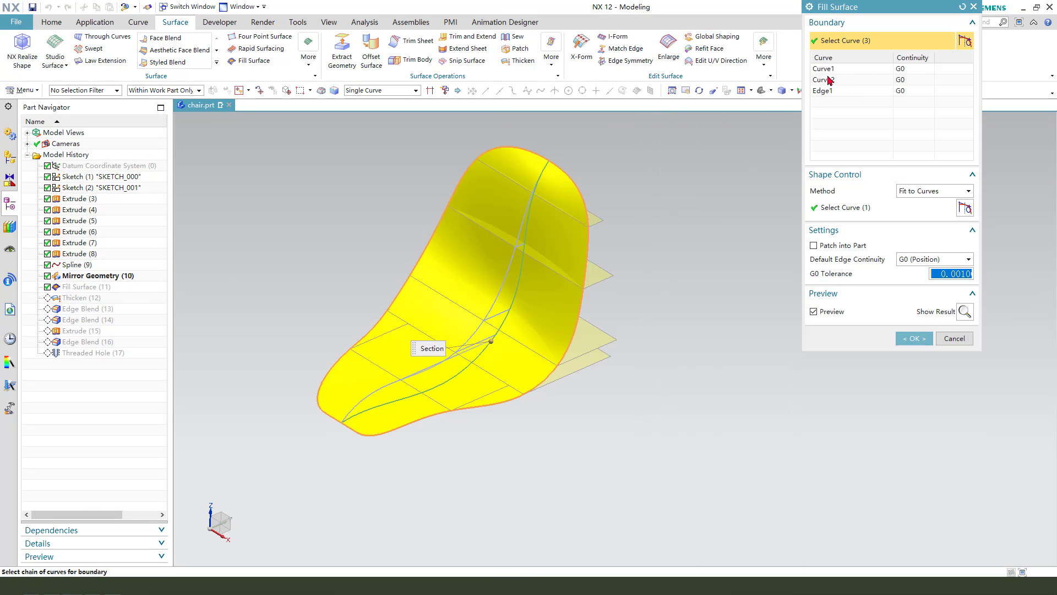
{"action": "mouse_move", "coordinate": [788, 82]}
{"action": "left_mouse_down"}
{"action": "mouse_move", "coordinate": [611, 219]}
{"action": "mouse_move", "coordinate": [440, 433]}
{"action": "left_mouse_up"}
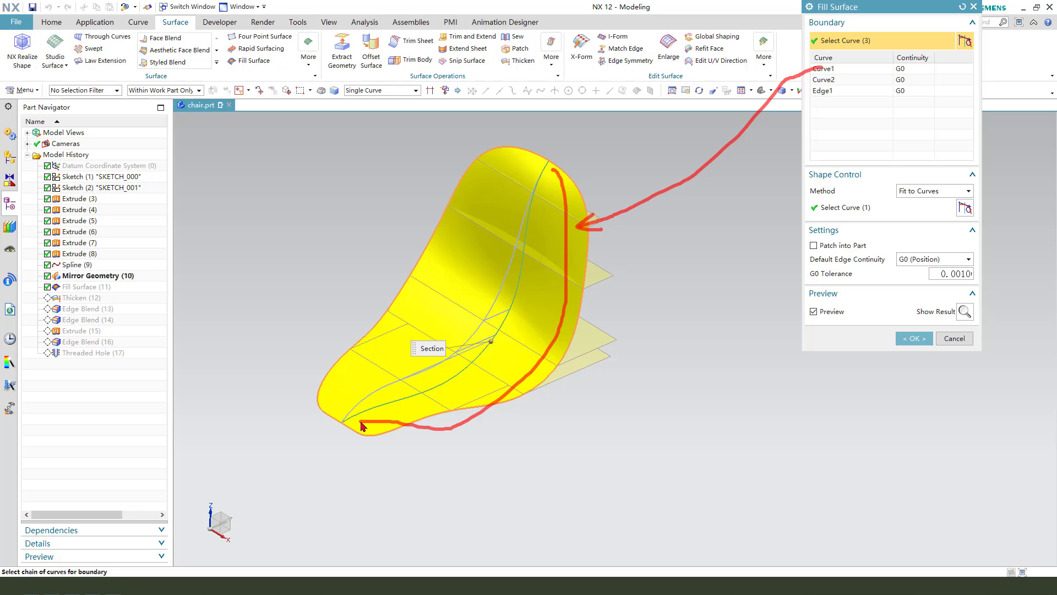
{"action": "mouse_move", "coordinate": [712, 88]}
{"action": "left_mouse_down"}
{"action": "mouse_move", "coordinate": [538, 144]}
{"action": "mouse_move", "coordinate": [423, 246]}
{"action": "left_mouse_up"}
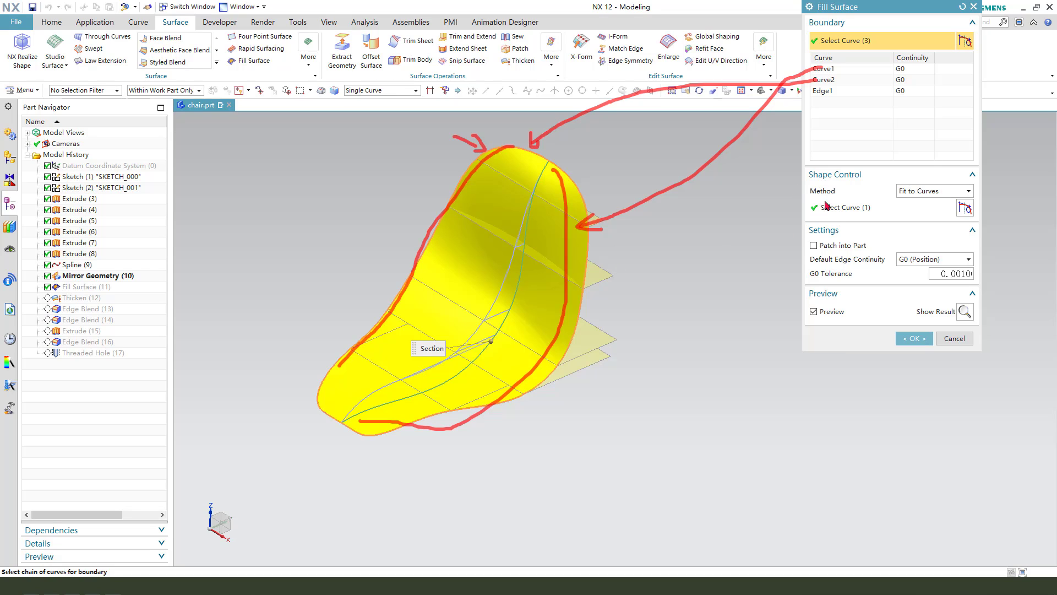
{"action": "left_click_drag", "start_coordinate": [886, 199], "coordinate": [943, 202]}
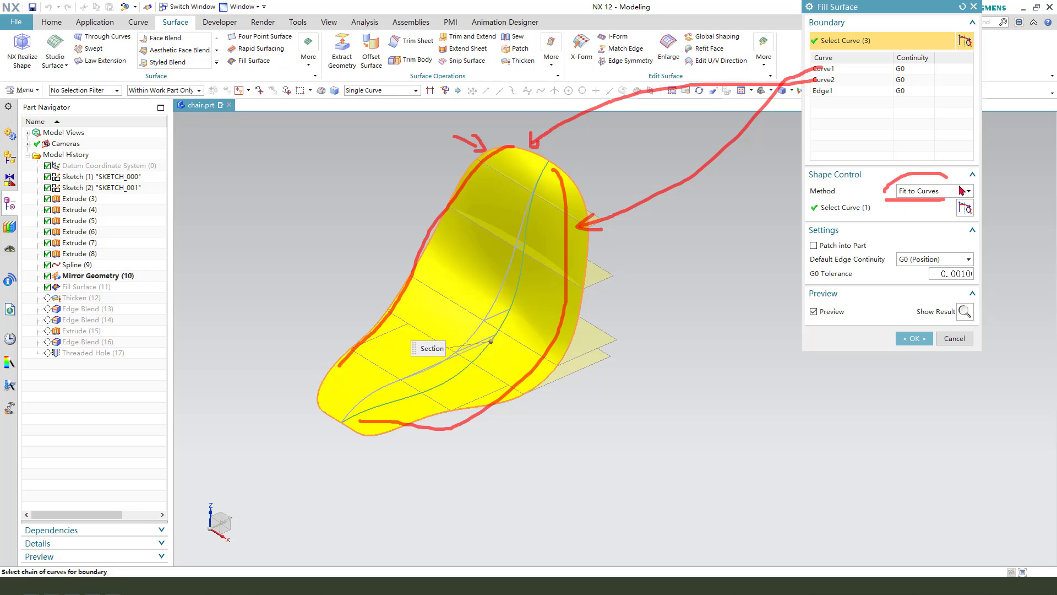
{"action": "mouse_move", "coordinate": [814, 215]}
{"action": "left_mouse_down"}
{"action": "mouse_move", "coordinate": [628, 271]}
{"action": "mouse_move", "coordinate": [532, 266]}
{"action": "left_mouse_up"}
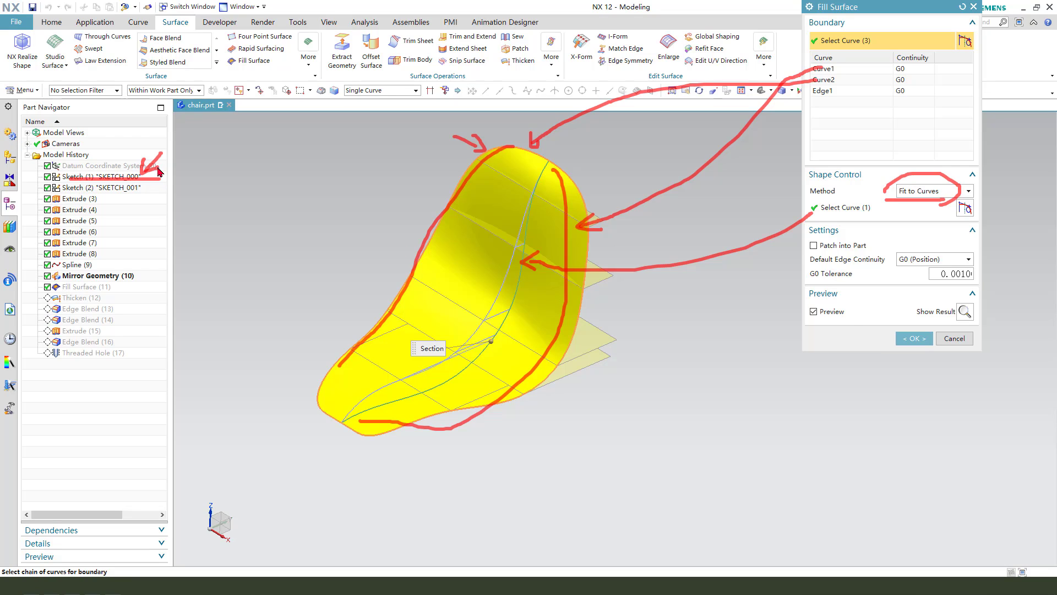
{"action": "key", "text": "Escape"}
{"action": "mouse_move", "coordinate": [630, 309]}
{"action": "middle_mouse_down"}
{"action": "mouse_move", "coordinate": [651, 281]}
{"action": "mouse_move", "coordinate": [589, 300]}
{"action": "mouse_move", "coordinate": [613, 329]}
{"action": "mouse_move", "coordinate": [573, 387]}
{"action": "mouse_move", "coordinate": [587, 311]}
{"action": "mouse_move", "coordinate": [600, 309]}
{"action": "middle_mouse_up"}
{"action": "left_click", "coordinate": [914, 338]}
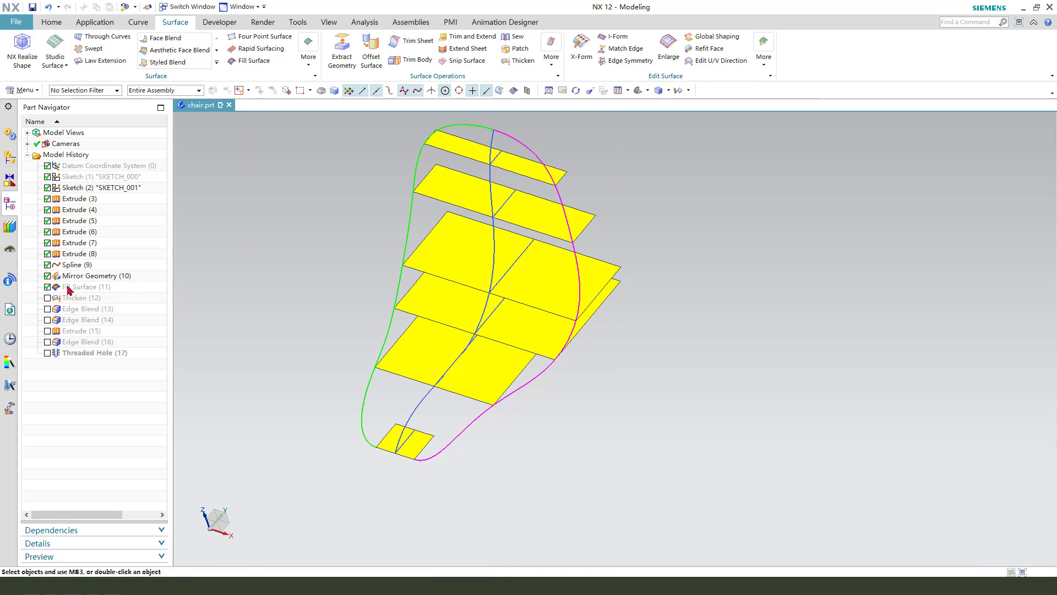
- Show the Fill Surface (11) sheet spanning the chair outline
{"action": "right_click", "coordinate": [69, 286]}
{"action": "left_click", "coordinate": [90, 261]}
{"action": "mouse_move", "coordinate": [462, 326]}
{"action": "middle_mouse_down"}
{"action": "mouse_move", "coordinate": [474, 314]}
{"action": "mouse_move", "coordinate": [472, 325]}
{"action": "middle_mouse_up"}
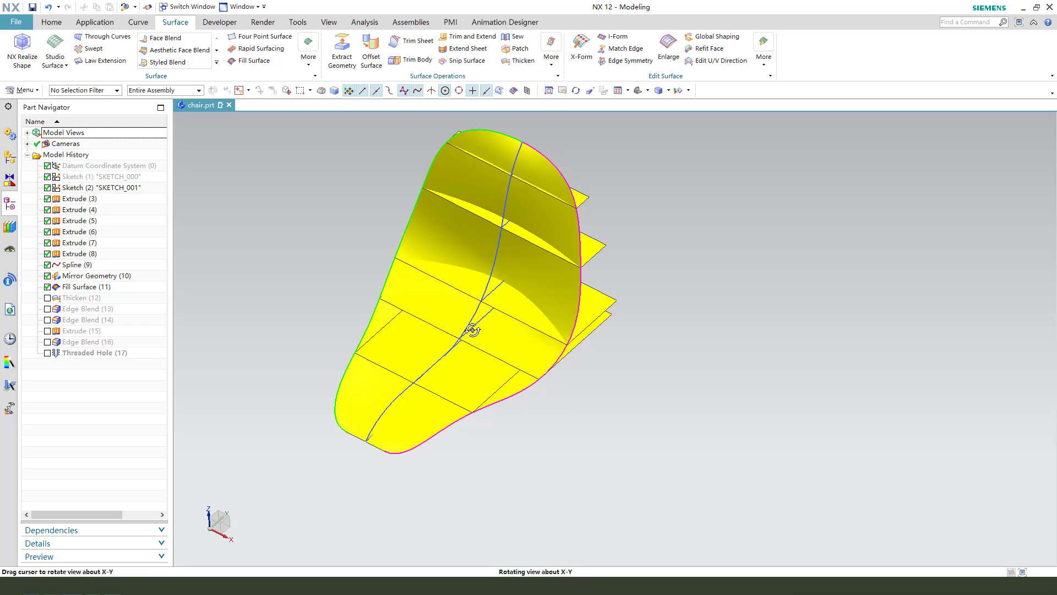
- Unsuppress Thicken (12) and review its offset values and thickening direction without editing them
{"action": "left_click", "coordinate": [48, 298]}
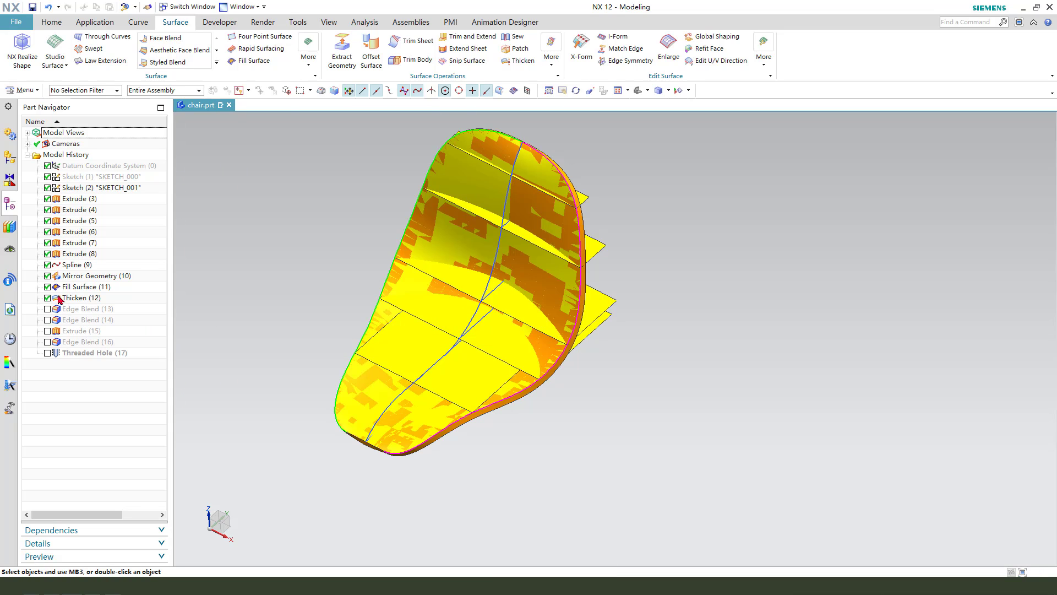
{"action": "double_click", "coordinate": [72, 298]}
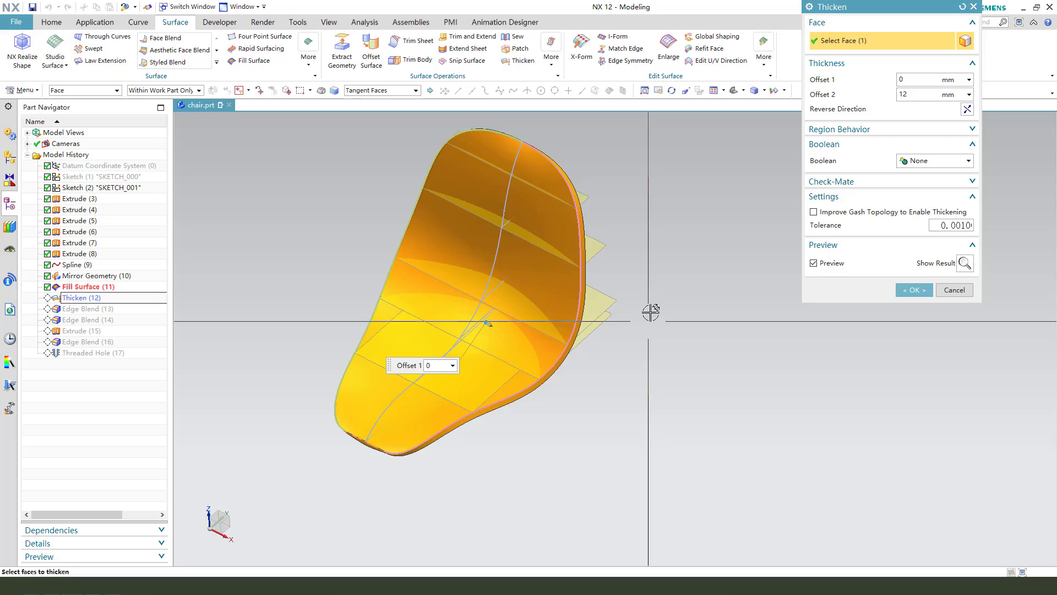
{"action": "middle_click_drag", "start_coordinate": [651, 309], "coordinate": [650, 286]}
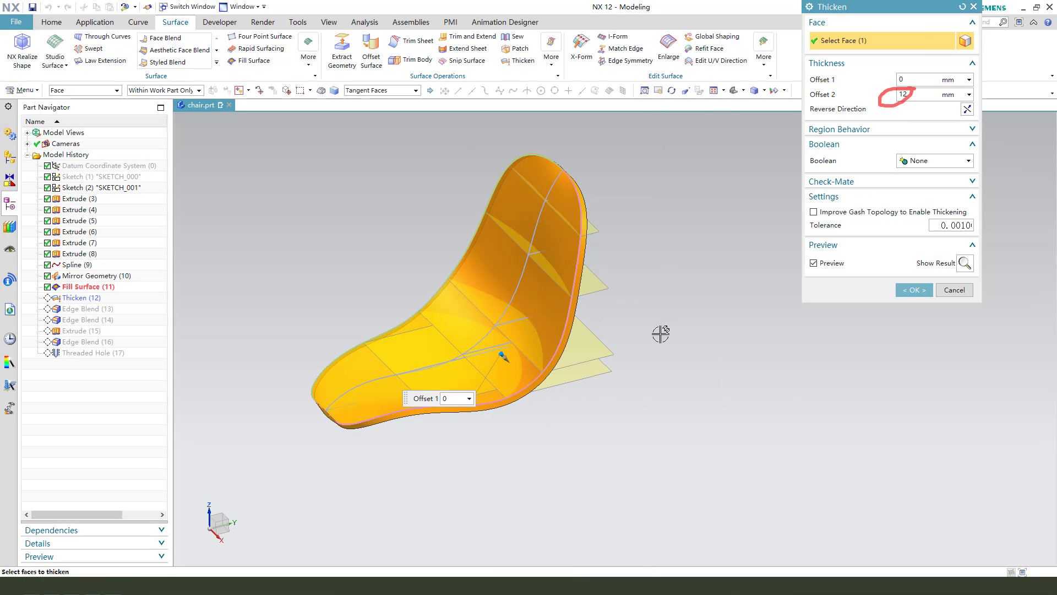
{"action": "middle_click_drag", "start_coordinate": [632, 339], "coordinate": [621, 327]}
{"action": "left_click_drag", "start_coordinate": [545, 357], "coordinate": [592, 395]}
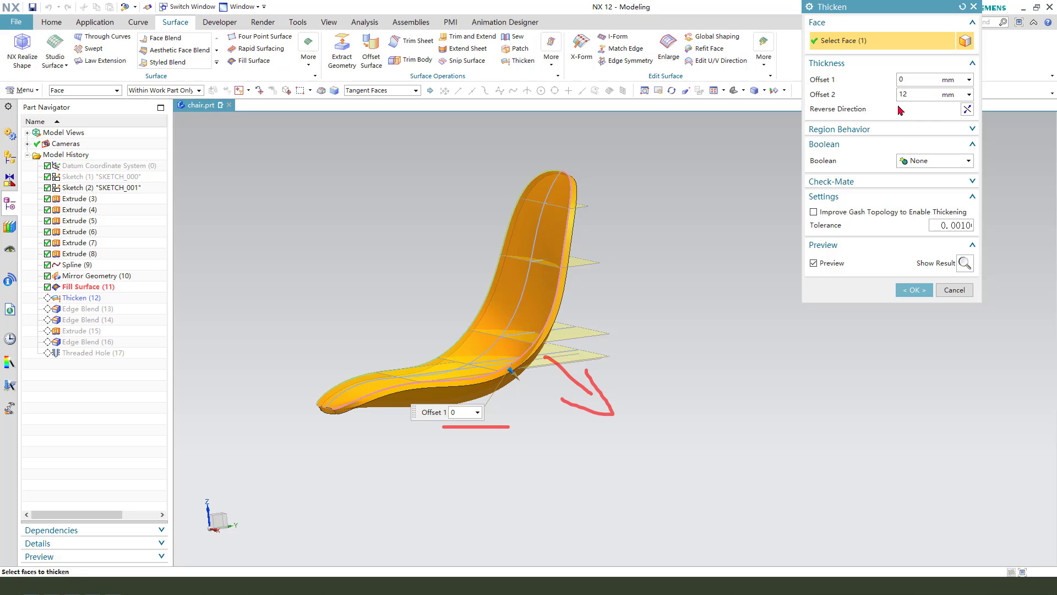
{"action": "left_click", "coordinate": [958, 290]}
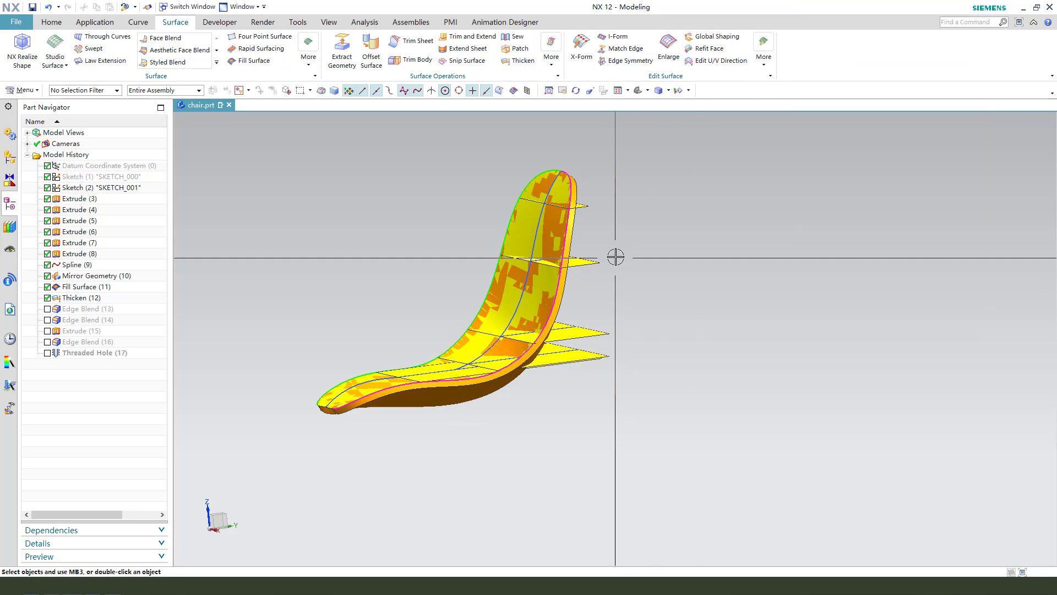
- Hide all the curves, extruded sheets and the fill surface, keeping only the thickened chair body displayed
{"action": "middle_click_drag", "start_coordinate": [614, 255], "coordinate": [626, 276]}
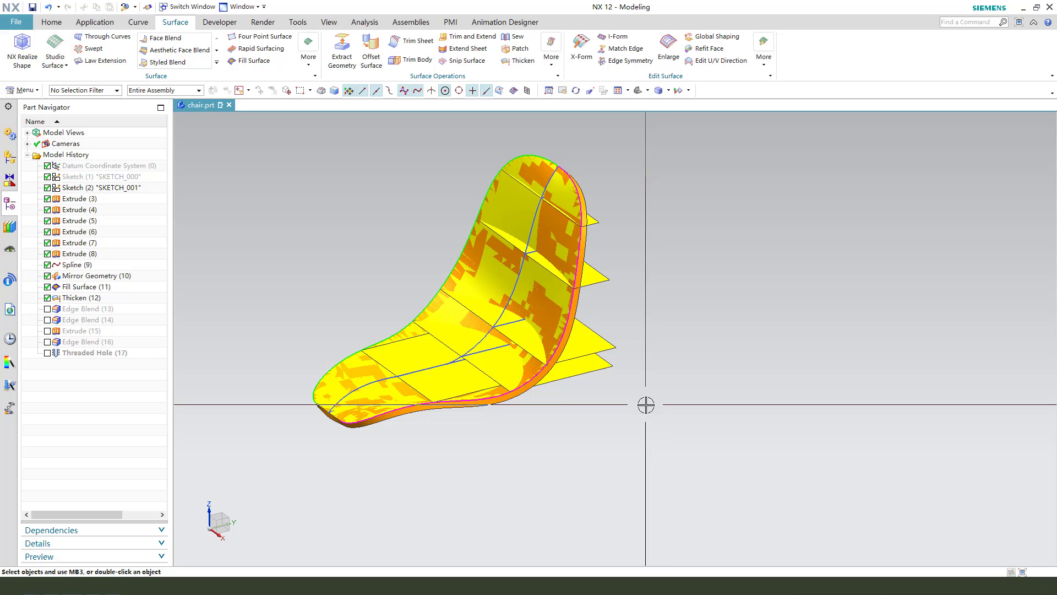
{"action": "key", "text": "ctrl+b"}
{"action": "left_click_drag", "start_coordinate": [666, 453], "coordinate": [308, 127]}
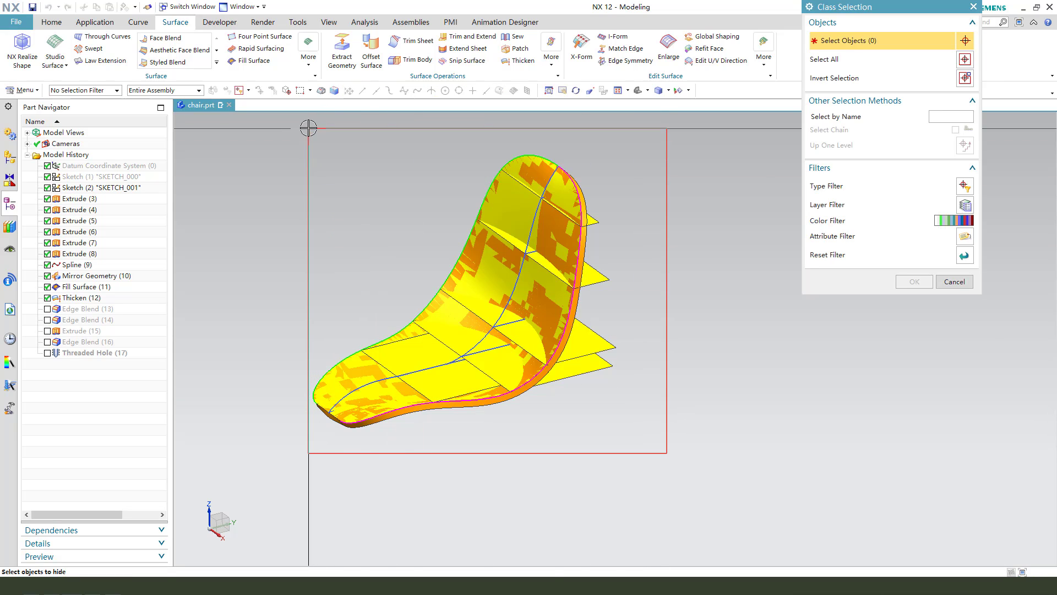
{"action": "scroll", "coordinate": [592, 310], "scroll_direction": "up", "scroll_amount": 2}
{"action": "left_click", "coordinate": [569, 306], "text": "shift"}
{"action": "middle_click", "coordinate": [647, 298]}
{"action": "scroll", "coordinate": [654, 292], "scroll_direction": "down", "scroll_amount": 2}
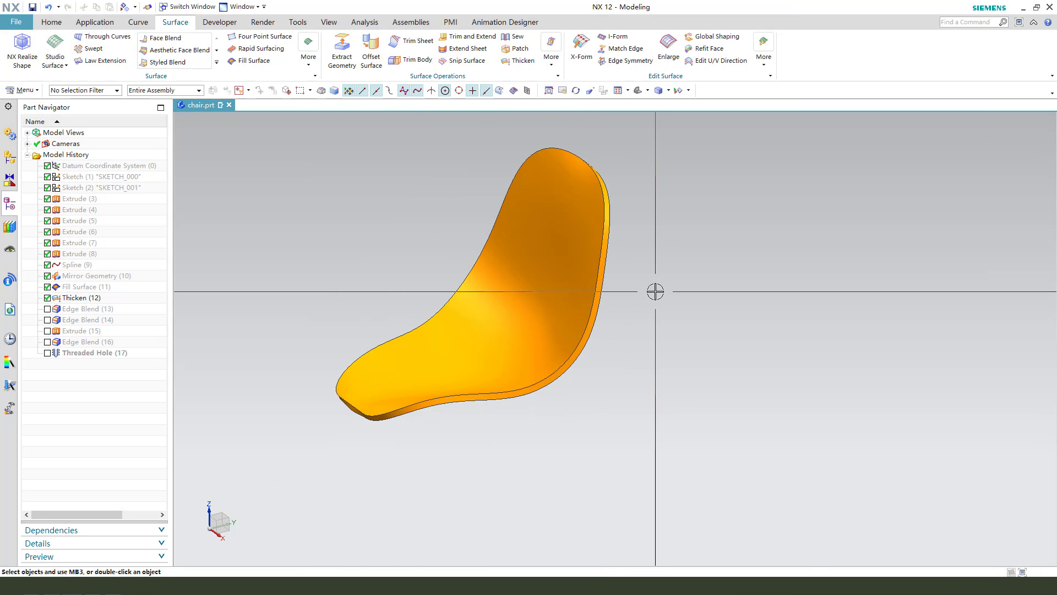
{"action": "mouse_move", "coordinate": [620, 343]}
{"action": "middle_mouse_down"}
{"action": "mouse_move", "coordinate": [599, 368]}
{"action": "mouse_move", "coordinate": [604, 355]}
{"action": "middle_mouse_up"}
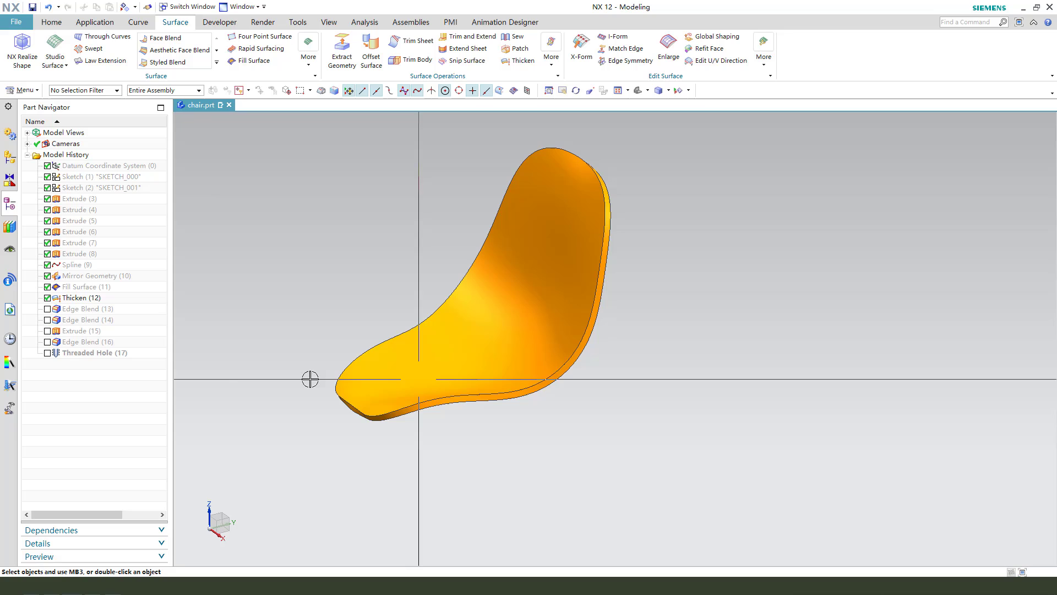
- Unsuppress Edge Blend (13) and review its selected edges and radius, keeping the parameters as they are
{"action": "left_click", "coordinate": [47, 309]}
{"action": "double_click", "coordinate": [69, 309]}
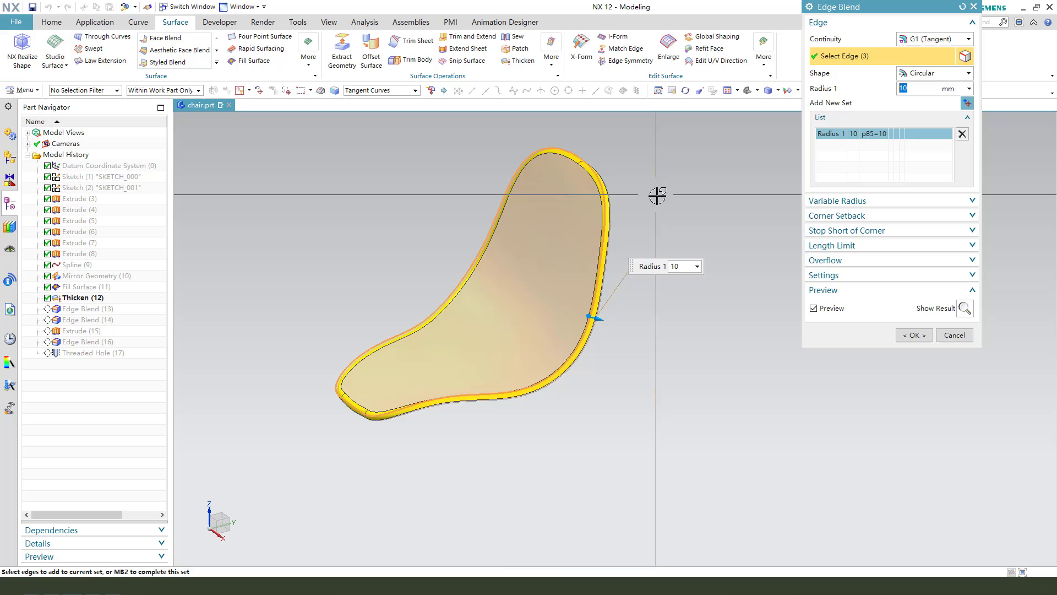
{"action": "middle_click_drag", "start_coordinate": [662, 195], "coordinate": [703, 262]}
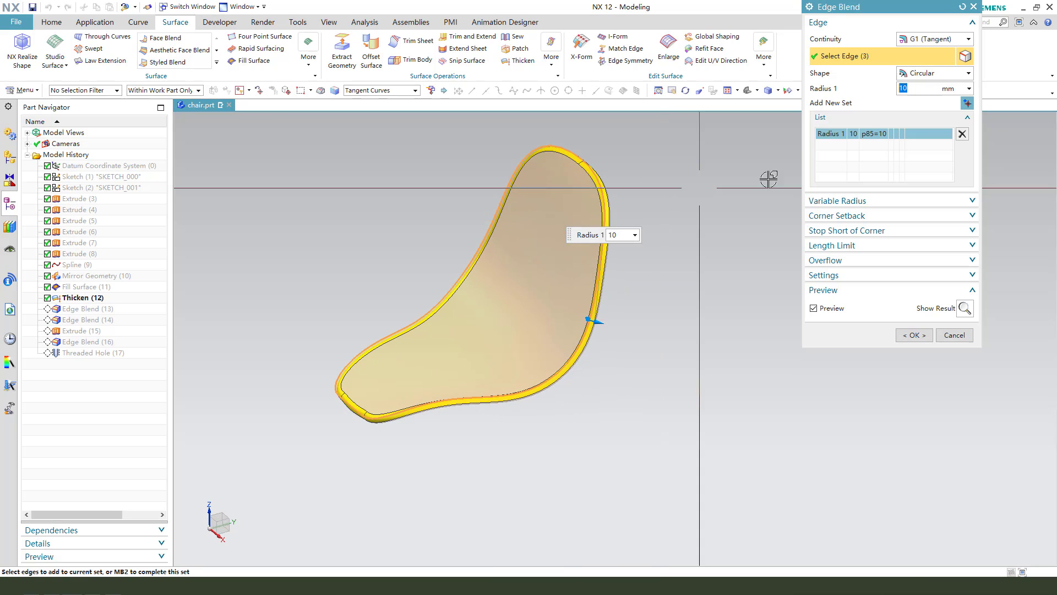
{"action": "left_click", "coordinate": [914, 335]}
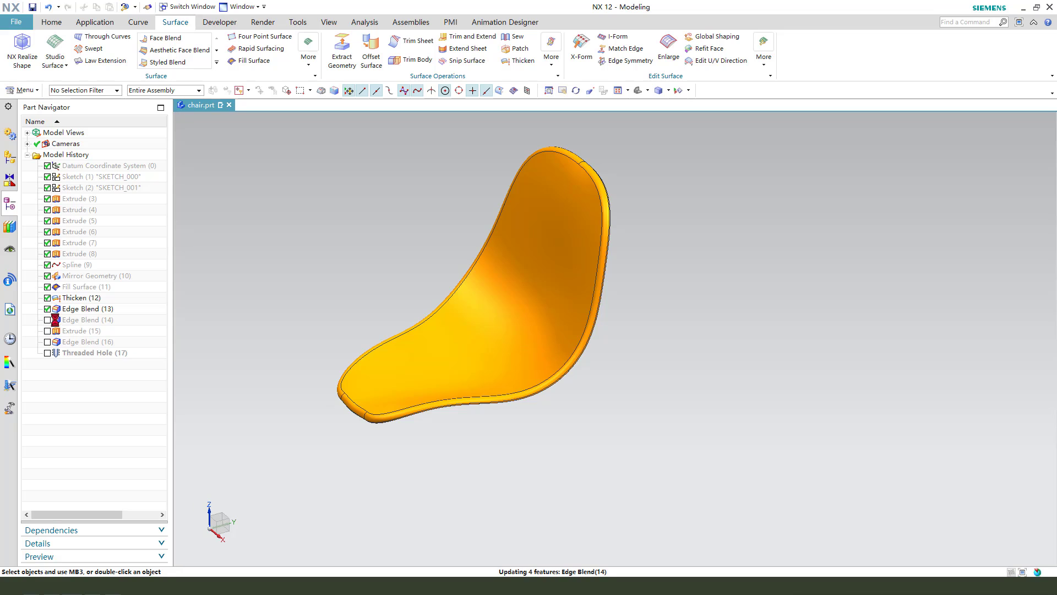
- Unsuppress Edge Blend (14), review its edges and radius unedited, and inspect the underside of the chair shell
{"action": "double_click", "coordinate": [70, 321]}
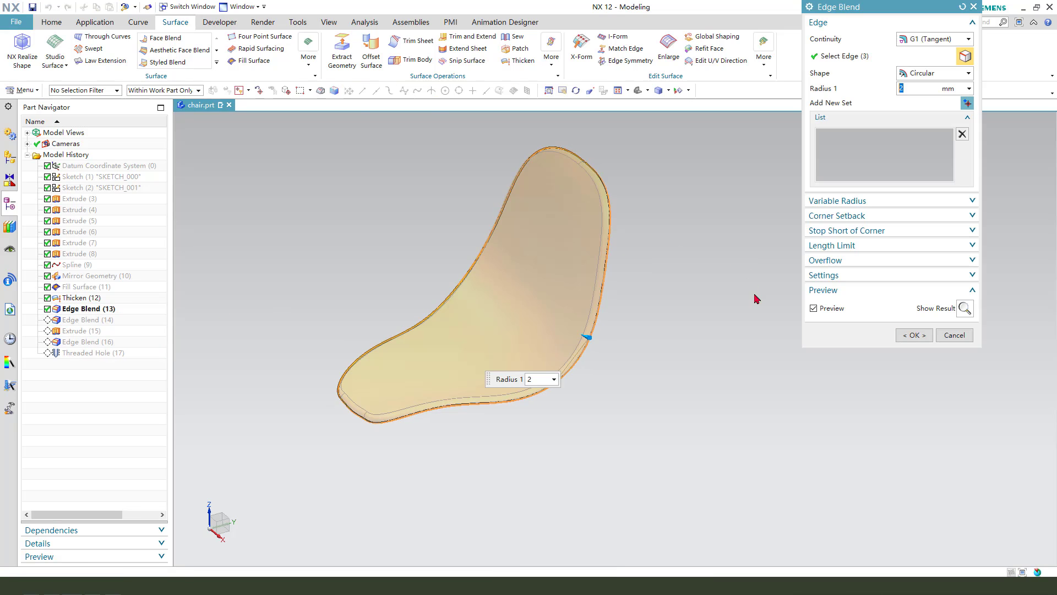
{"action": "middle_click_drag", "start_coordinate": [679, 275], "coordinate": [648, 235]}
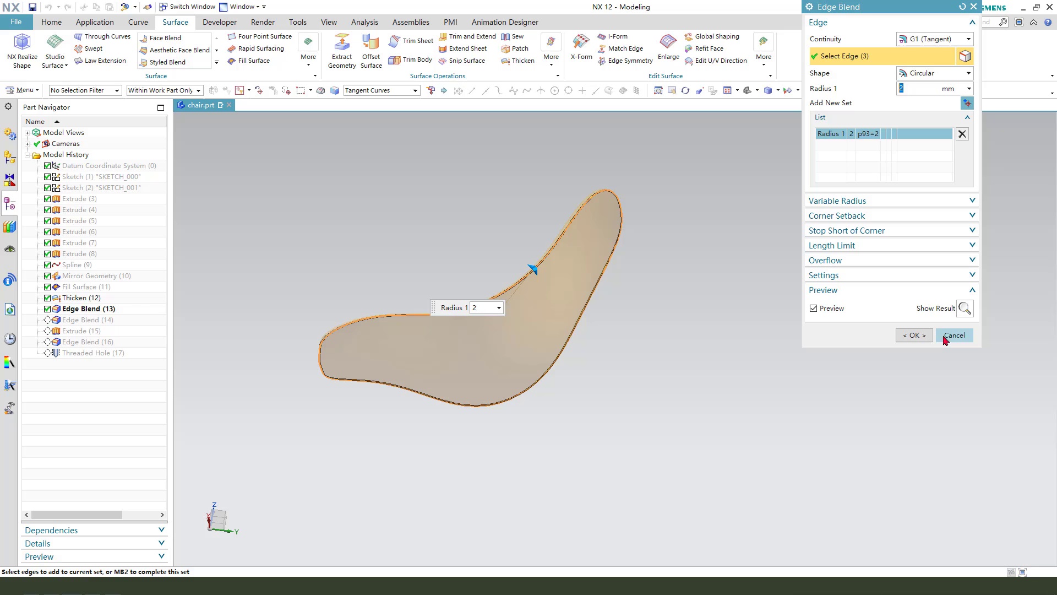
{"action": "left_click", "coordinate": [954, 334]}
{"action": "middle_click_drag", "start_coordinate": [641, 325], "coordinate": [616, 262]}
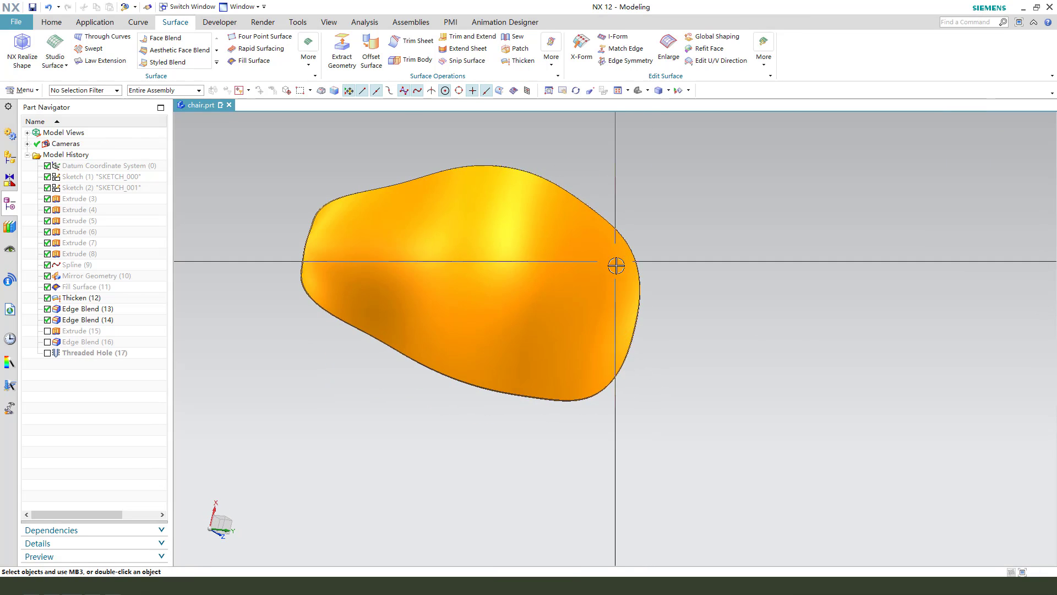
{"action": "mouse_move", "coordinate": [431, 332]}
{"action": "middle_mouse_down"}
{"action": "mouse_move", "coordinate": [431, 311]}
{"action": "mouse_move", "coordinate": [423, 331]}
{"action": "middle_mouse_up"}
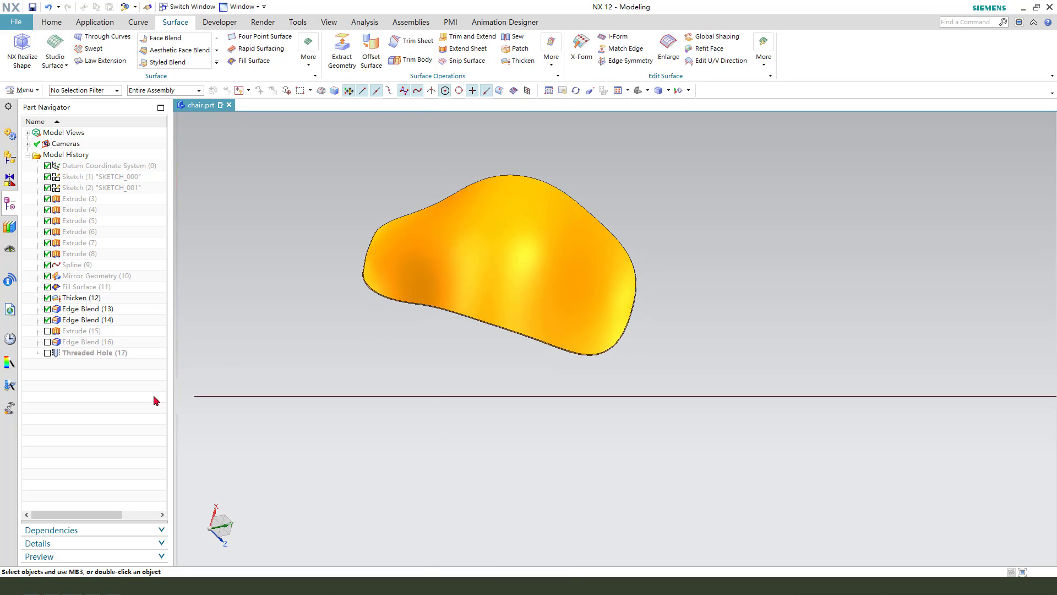
- Unsuppress Extrude (15) and open its definition for review of the four cylindrical bosses
{"action": "left_click", "coordinate": [48, 330]}
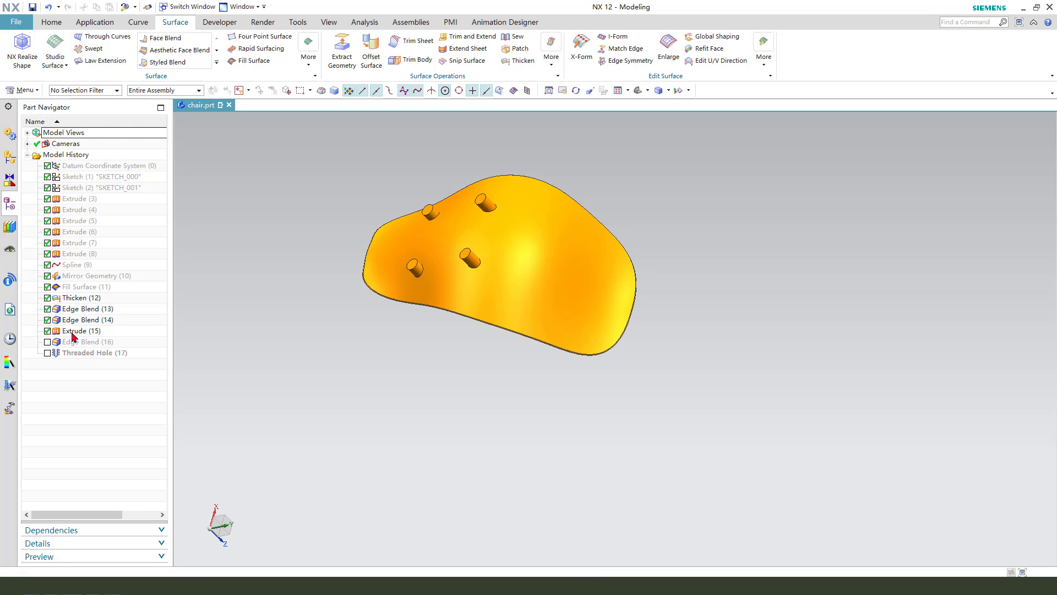
{"action": "double_click", "coordinate": [72, 331]}
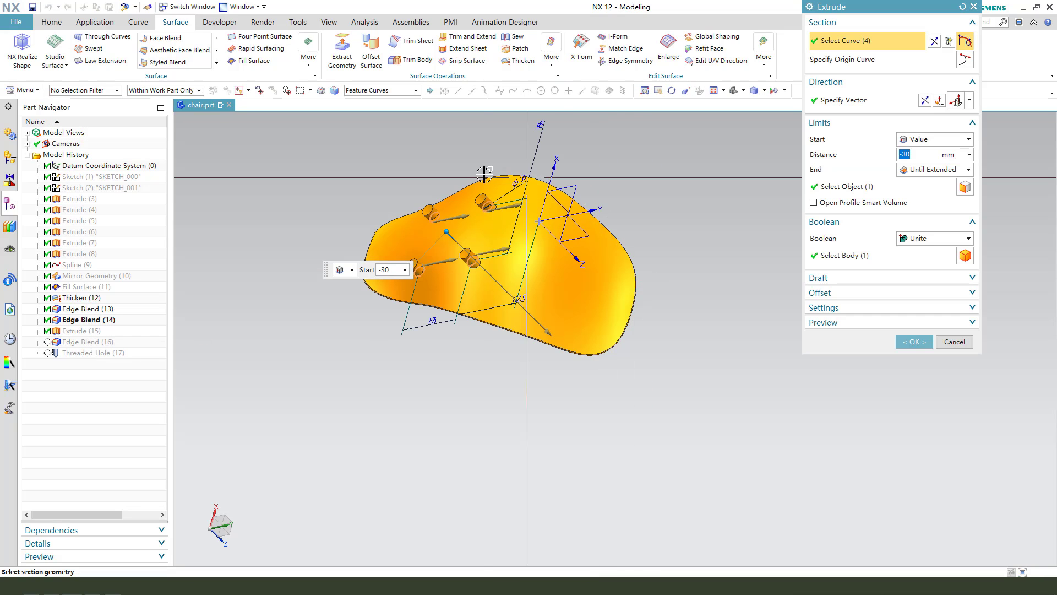
{"action": "scroll", "coordinate": [480, 232], "scroll_direction": "up", "scroll_amount": 2}
{"action": "middle_click_drag", "start_coordinate": [481, 232], "coordinate": [502, 243]}
{"action": "middle_click_drag", "start_coordinate": [570, 237], "coordinate": [626, 290]}
- In the section sketch of Extrude (15), move the dimension labels clear of the circles, review the dimensions and finish the sketch
{"action": "left_click", "coordinate": [964, 40]}
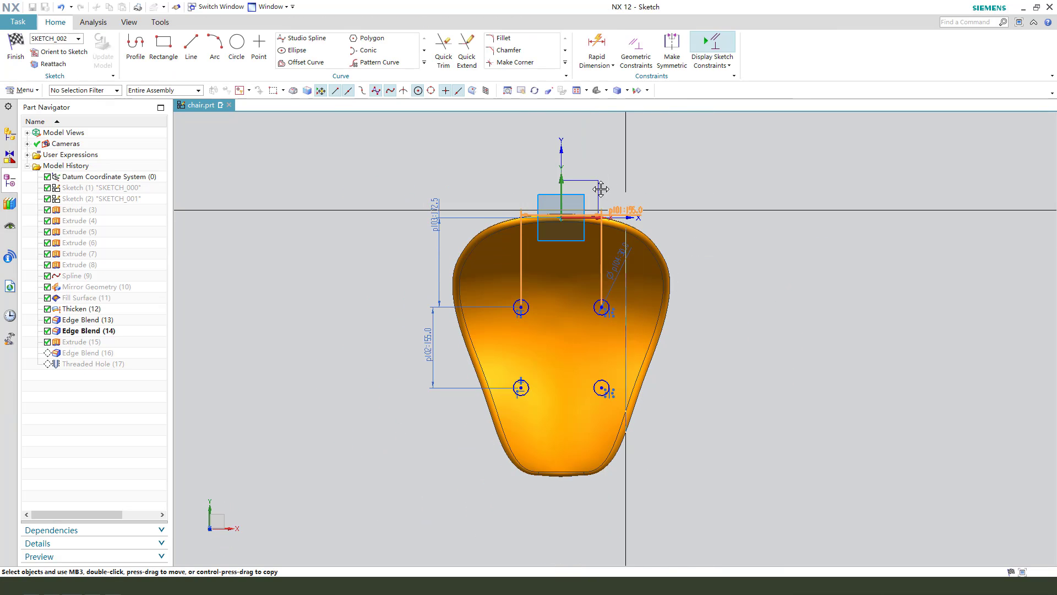
{"action": "scroll", "coordinate": [441, 220], "scroll_direction": "up", "scroll_amount": 3}
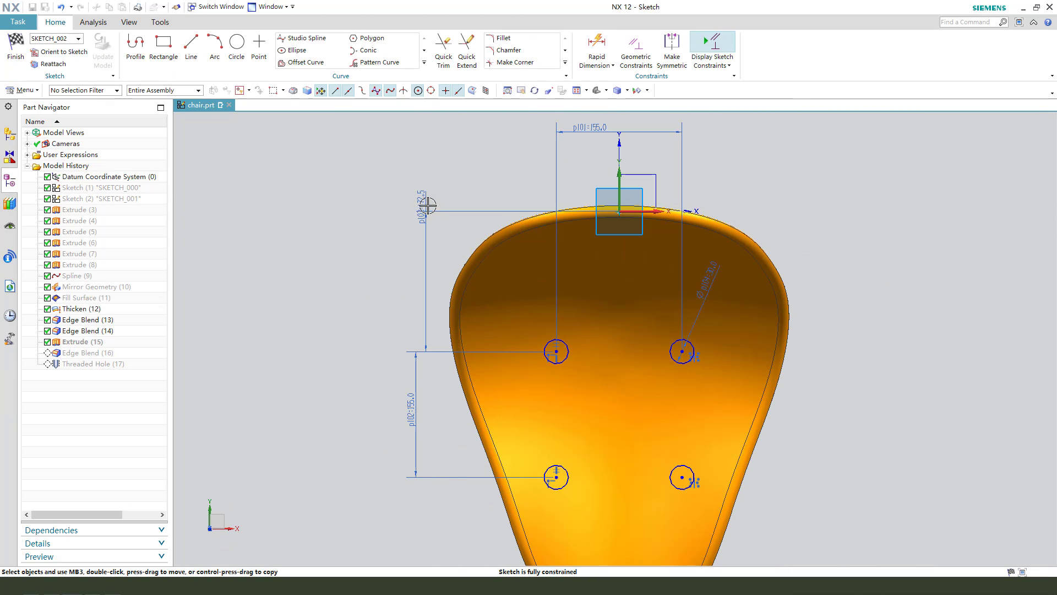
{"action": "left_click_drag", "start_coordinate": [397, 280], "coordinate": [400, 280]}
{"action": "left_click_drag", "start_coordinate": [411, 399], "coordinate": [387, 399]}
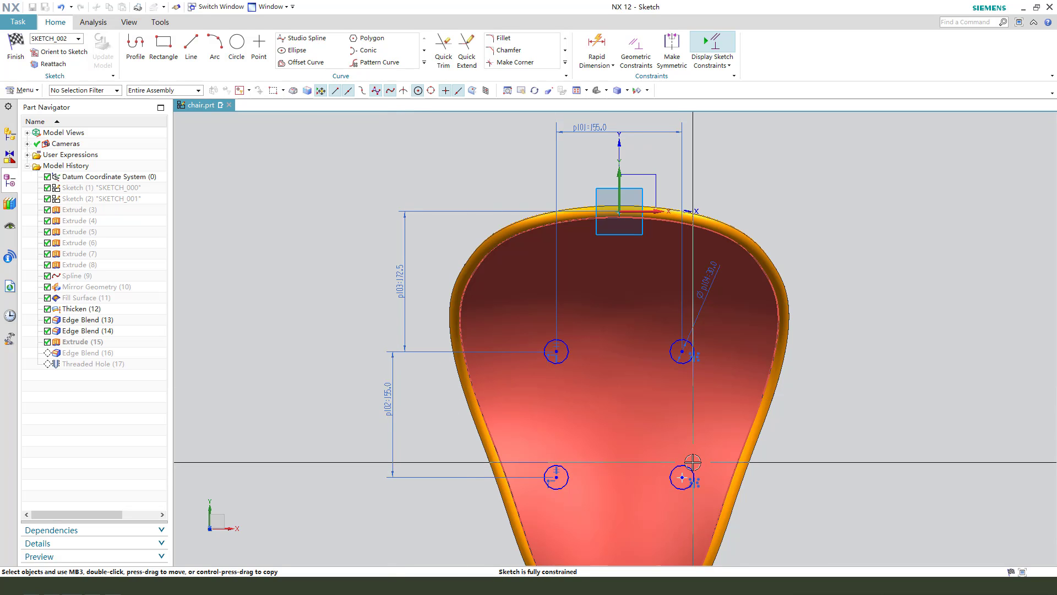
{"action": "scroll", "coordinate": [641, 242], "scroll_direction": "down", "scroll_amount": 1}
{"action": "mouse_move", "coordinate": [693, 269]}
{"action": "left_mouse_down"}
{"action": "mouse_move", "coordinate": [691, 260]}
{"action": "mouse_move", "coordinate": [802, 319]}
{"action": "mouse_move", "coordinate": [788, 293]}
{"action": "left_mouse_up"}
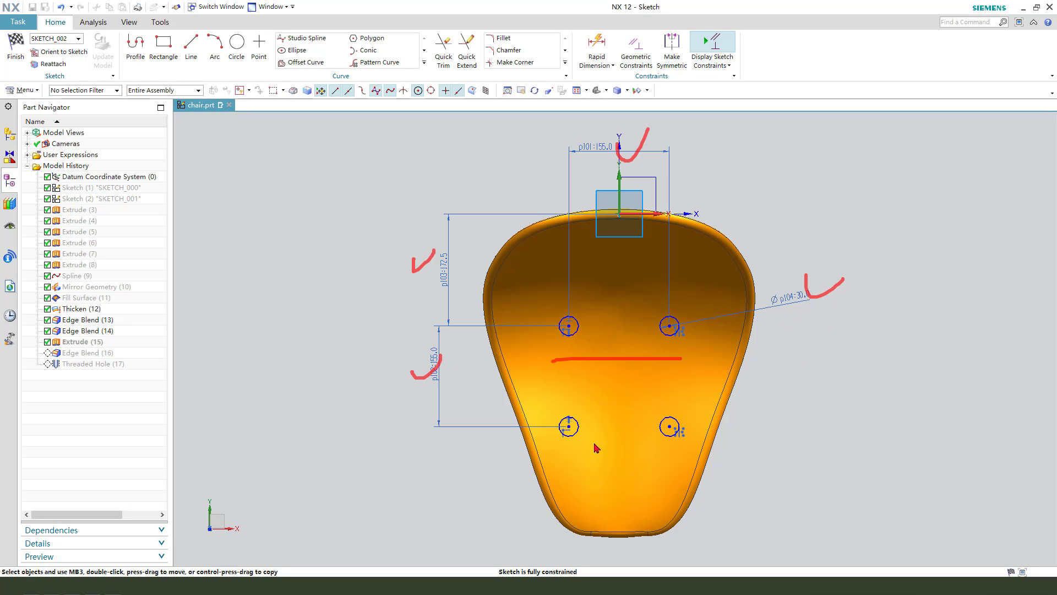
{"action": "left_click", "coordinate": [15, 49]}
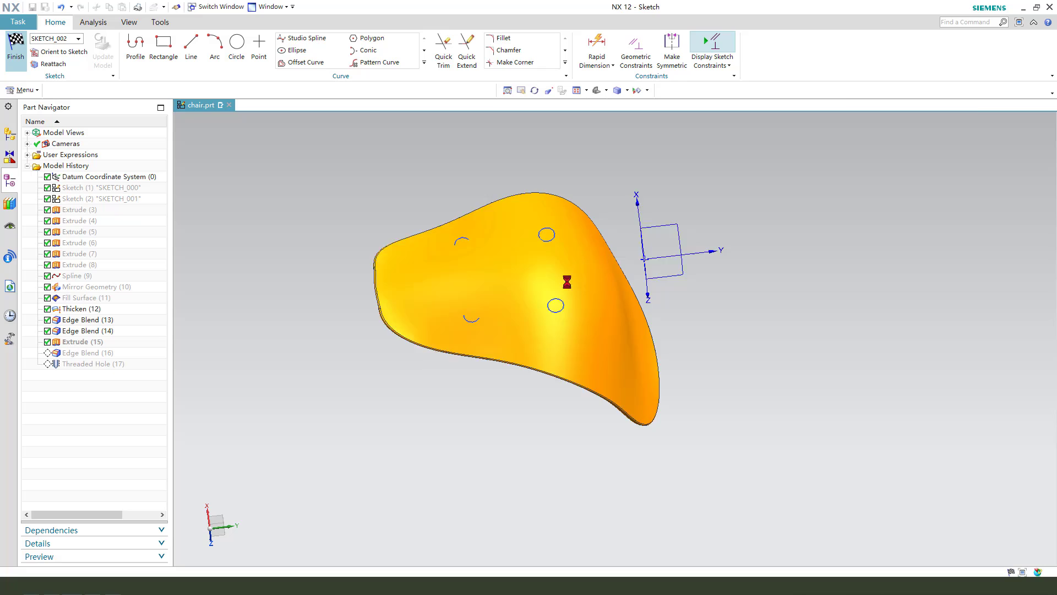
- Examine the start and end limits and Boolean option of Extrude (15) from the side, leaving its parameters unedited
{"action": "middle_click_drag", "start_coordinate": [631, 343], "coordinate": [630, 291]}
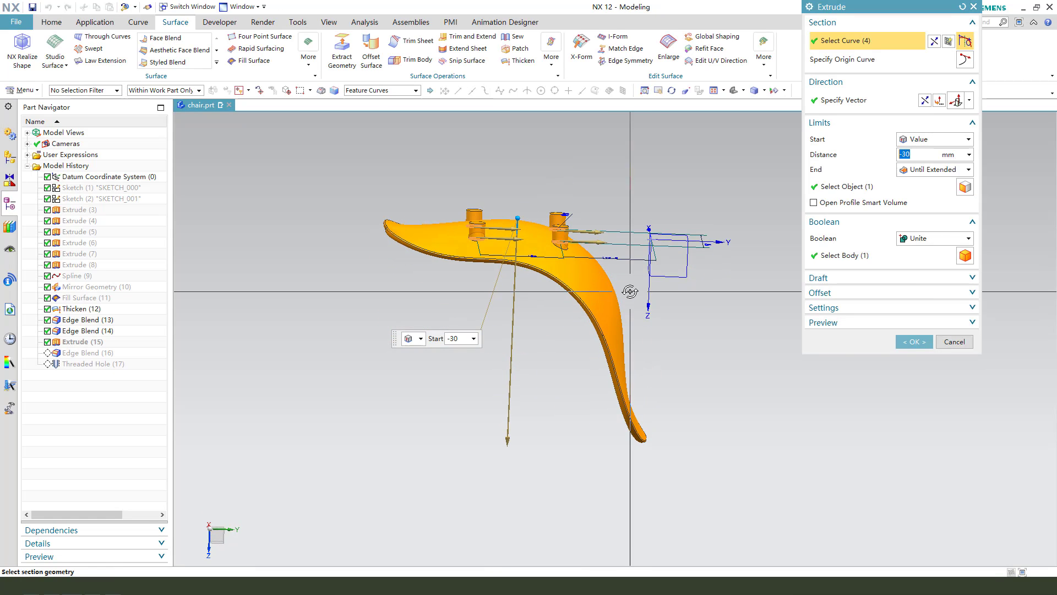
{"action": "key", "text": "F8"}
{"action": "scroll", "coordinate": [641, 208], "scroll_direction": "up", "scroll_amount": 2}
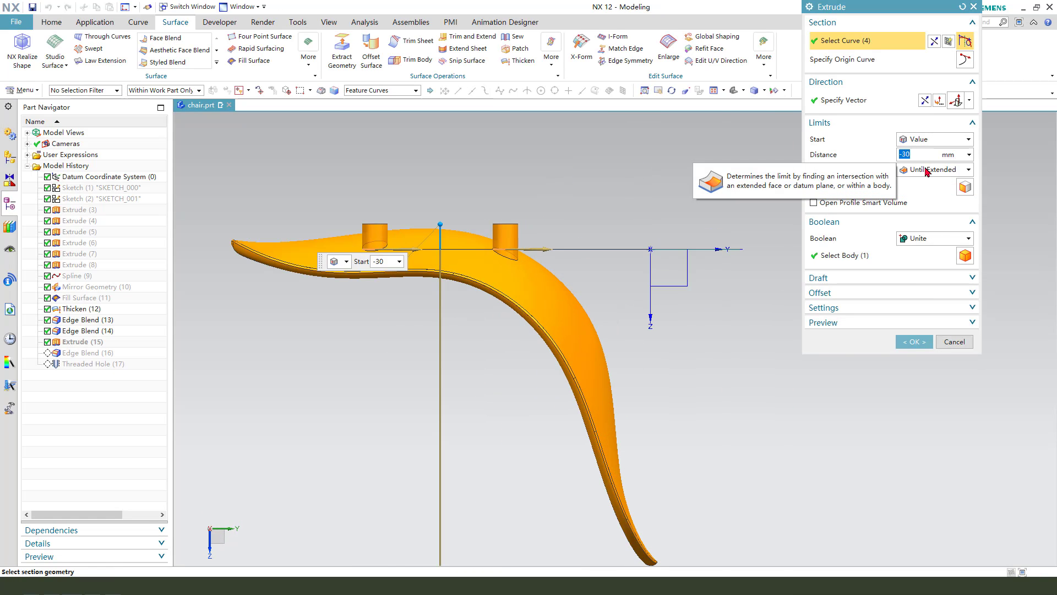
{"action": "left_click_drag", "start_coordinate": [927, 135], "coordinate": [888, 138]}
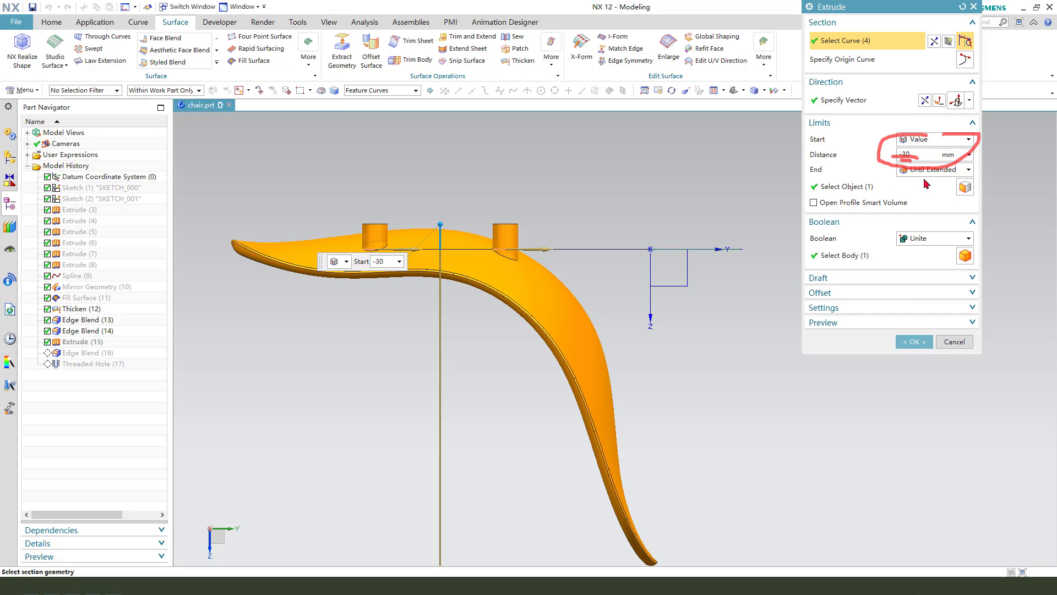
{"action": "key", "text": "Escape"}
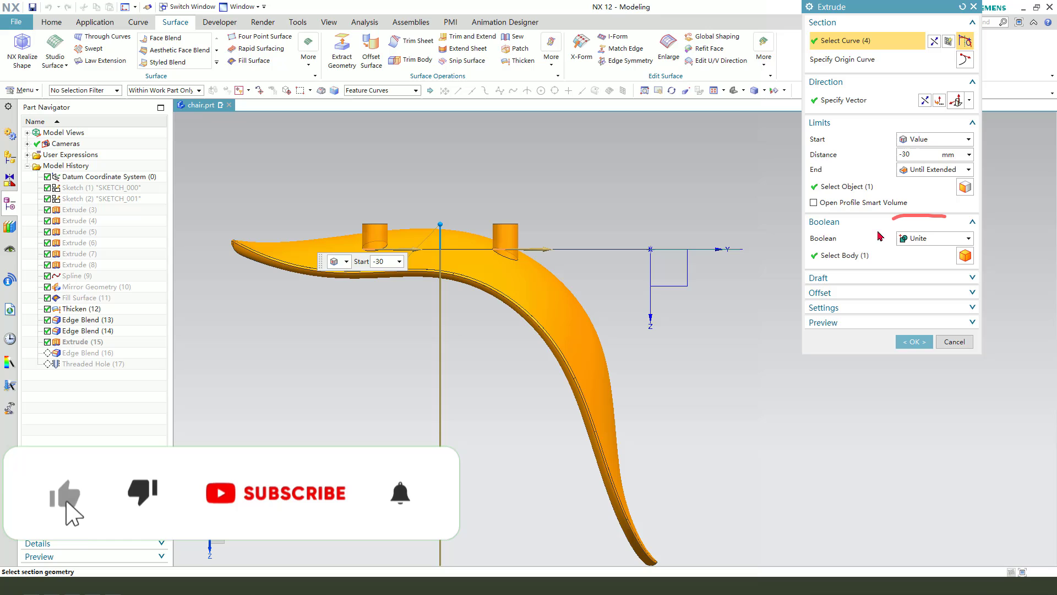
{"action": "left_click", "coordinate": [963, 342]}
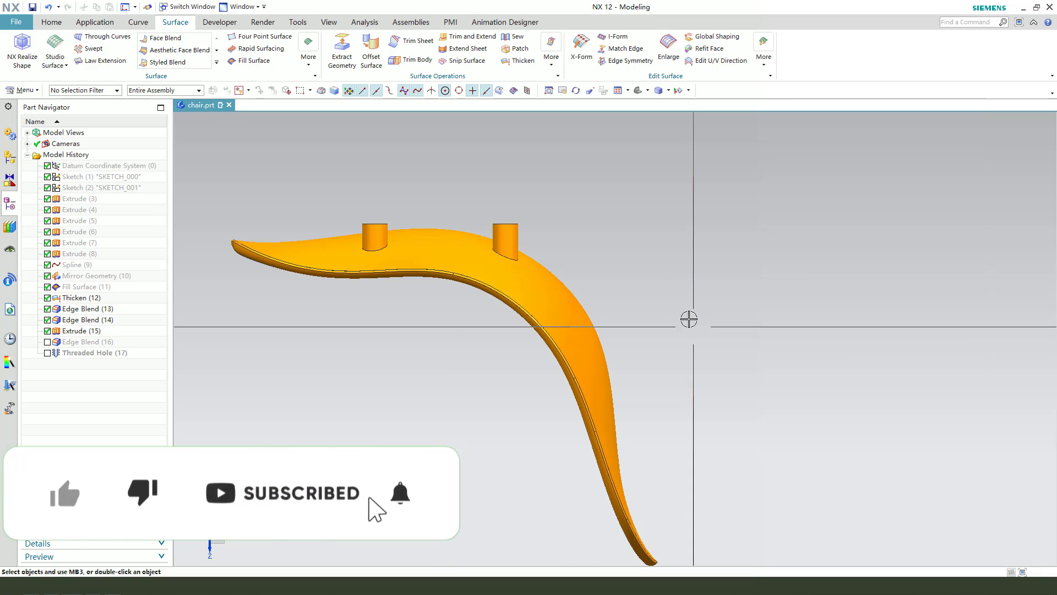
- Unsuppress Edge Blend (16) around the boss bases and review its edges and radius without editing them
{"action": "middle_click_drag", "start_coordinate": [689, 320], "coordinate": [617, 349]}
{"action": "left_click", "coordinate": [48, 342]}
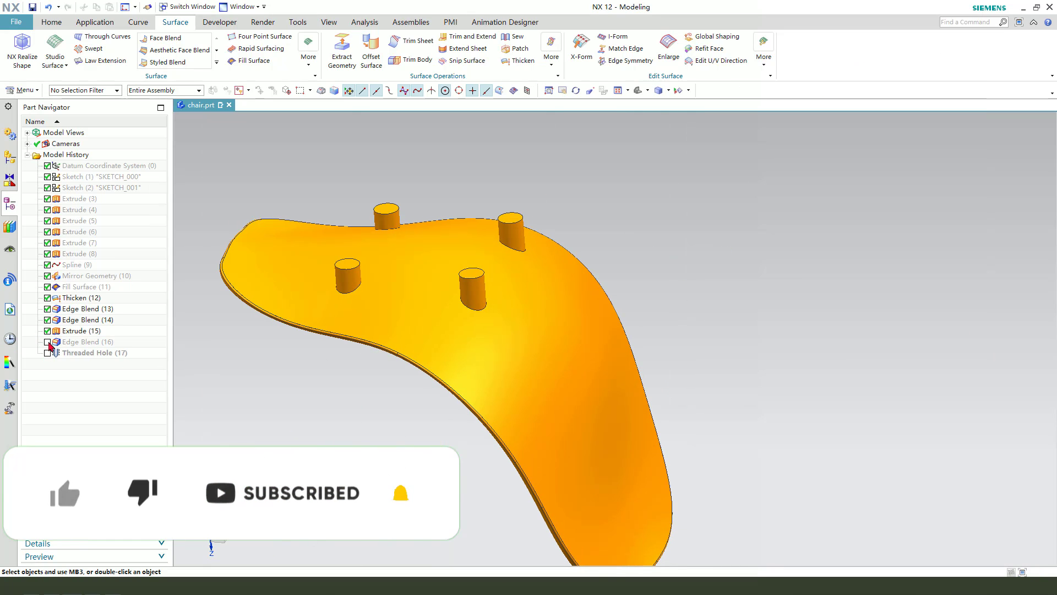
{"action": "double_click", "coordinate": [70, 341]}
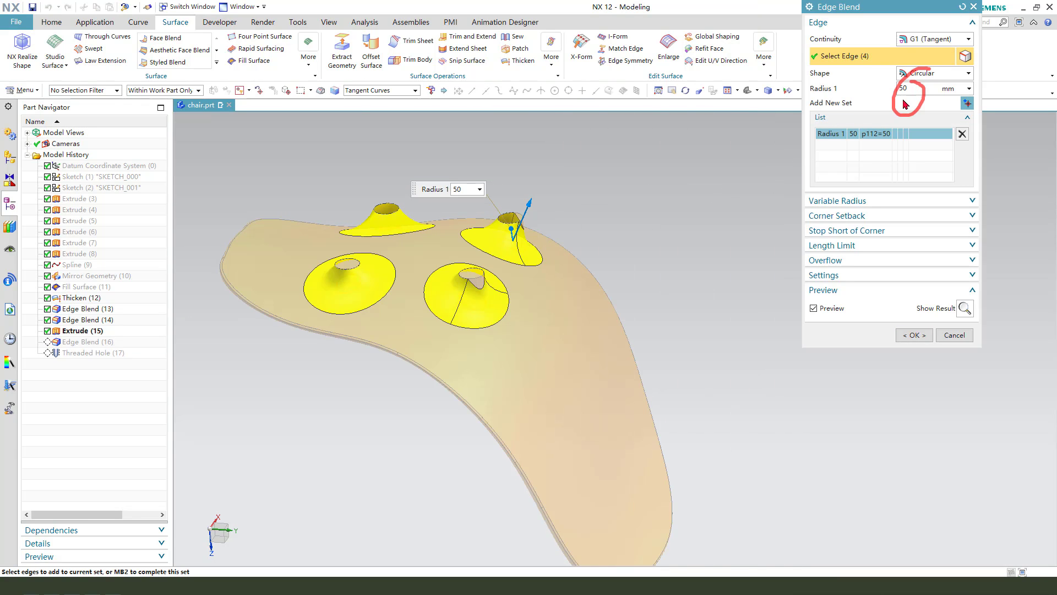
{"action": "left_click", "coordinate": [955, 336]}
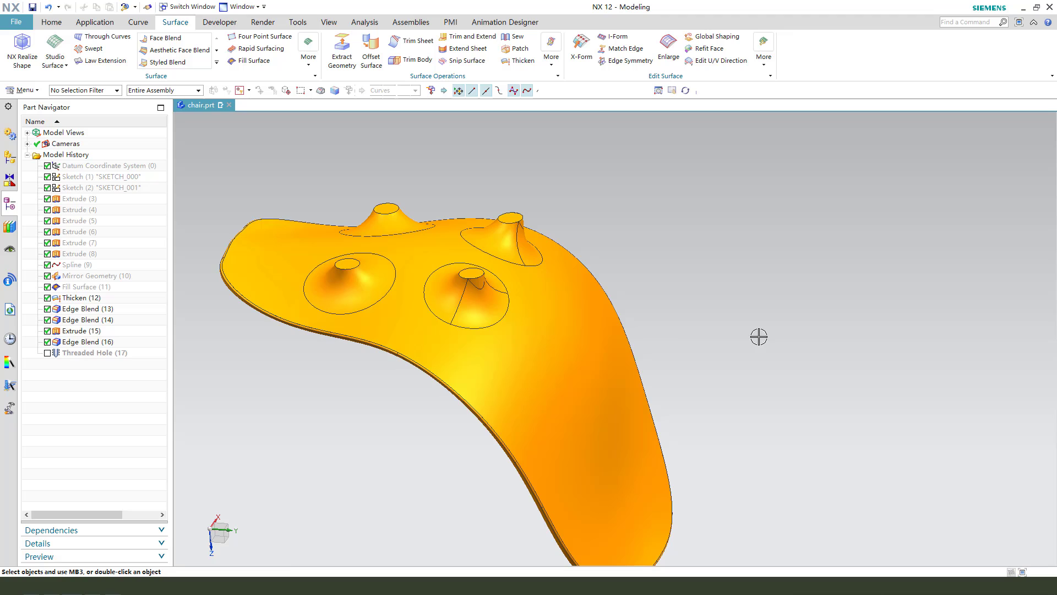
- Unsuppress Threaded Hole (17) on the four bosses
{"action": "left_click", "coordinate": [48, 352]}
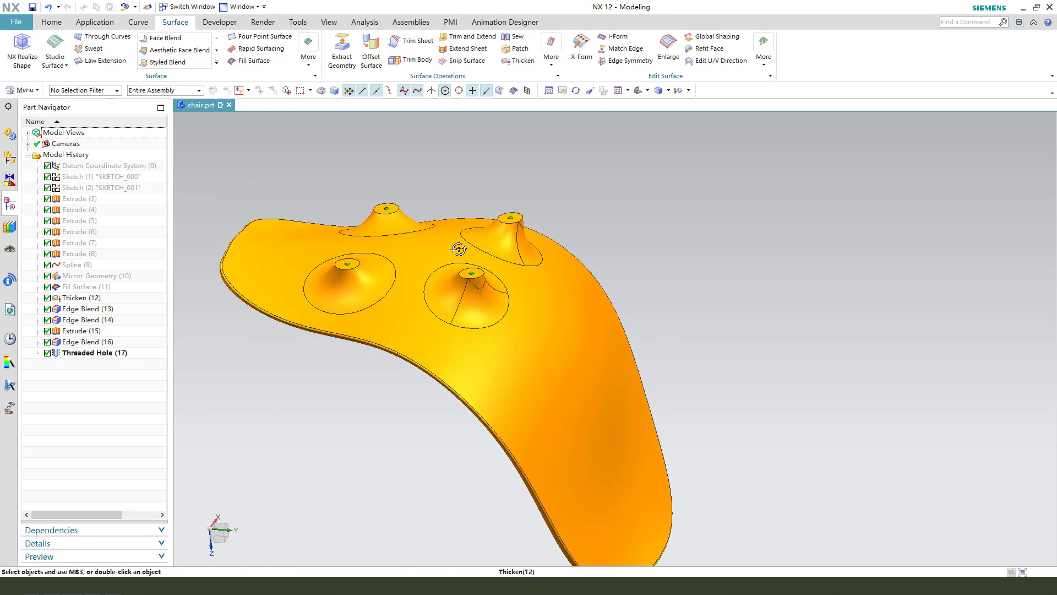